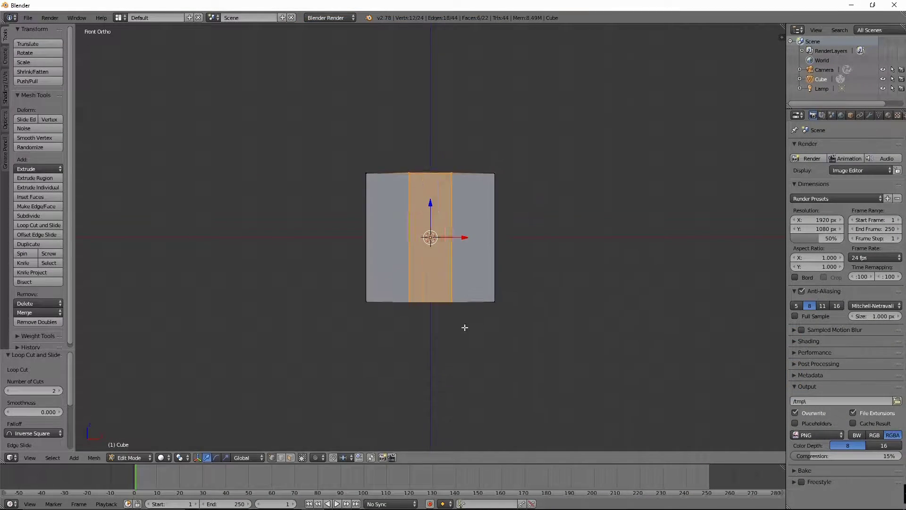
Add an edge loop, pinch the cube's bottom to a point and merge its doubled vertices.
key(ctrl+KP_3)
key(z)
key(c)
click(439, 267)
key(ctrl+KP_3)
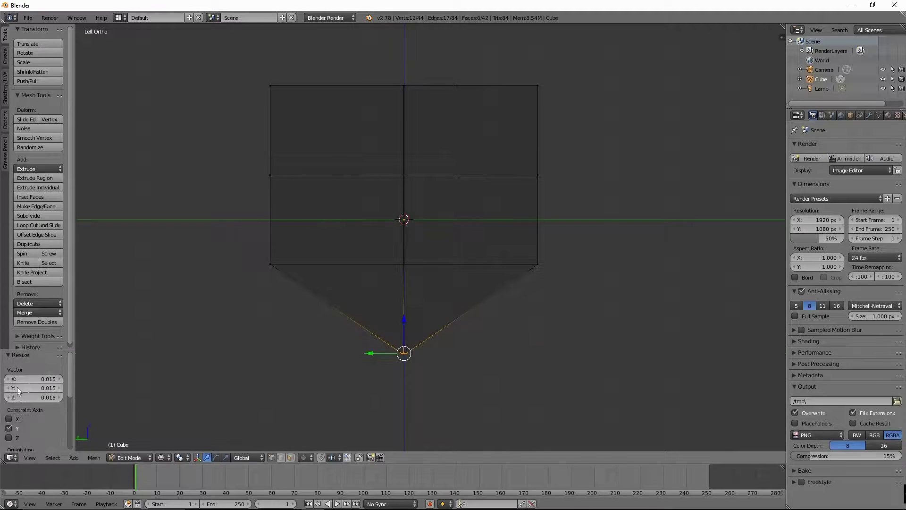
key(BackSpace)
scroll(425, 372, up, 8)
key(s)
key(y)
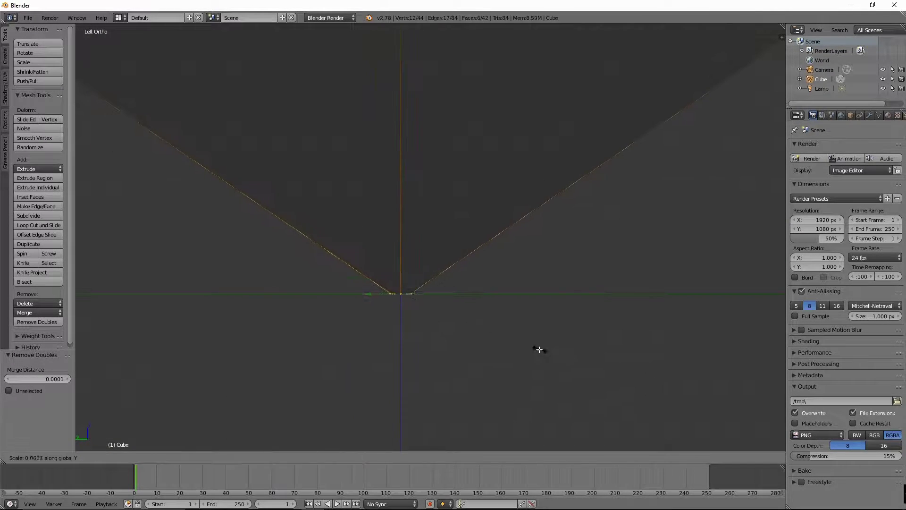
click(41, 322)
Enable proportional editing and softly pull a top vertex of the pointed cube.
mouse_move(401, 284)
middle_down()
mouse_move(429, 258)
mouse_move(415, 265)
middle_up()
key(z)
click(305, 457)
click(345, 419)
right_click(395, 120)
key(g)
click(416, 191)
mouse_move(449, 344)
middle_down()
mouse_move(444, 162)
mouse_move(471, 144)
middle_up()
Soft-move several more vertices to make the cube lumpy.
click(444, 161)
key(g)
mouse_move(509, 272)
middle_down()
mouse_move(451, 298)
mouse_move(504, 265)
middle_up()
key(g)
click(451, 298)
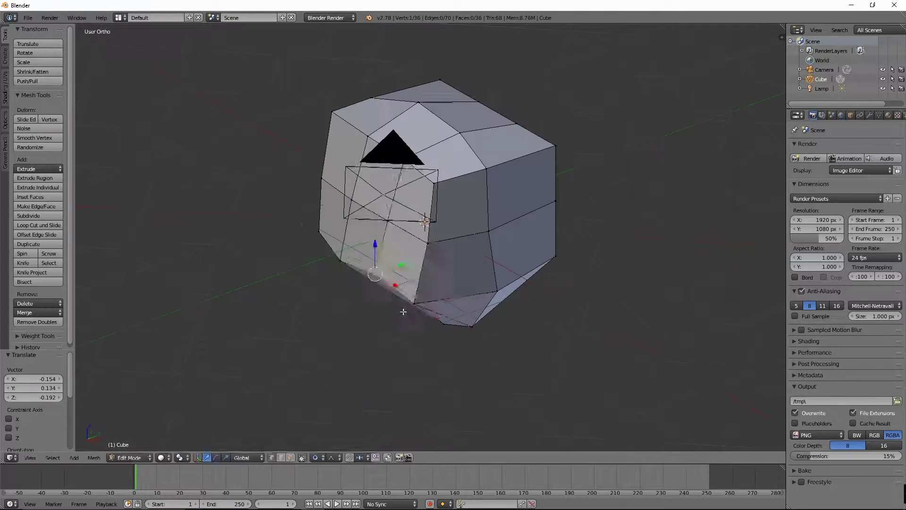
key(g)
click(519, 160)
mouse_move(519, 160)
middle_down()
mouse_move(520, 247)
mouse_move(555, 236)
middle_up()
Review the deformed mesh from the front in wireframe, then turn off proportional editing.
key(KP_1)
key(z)
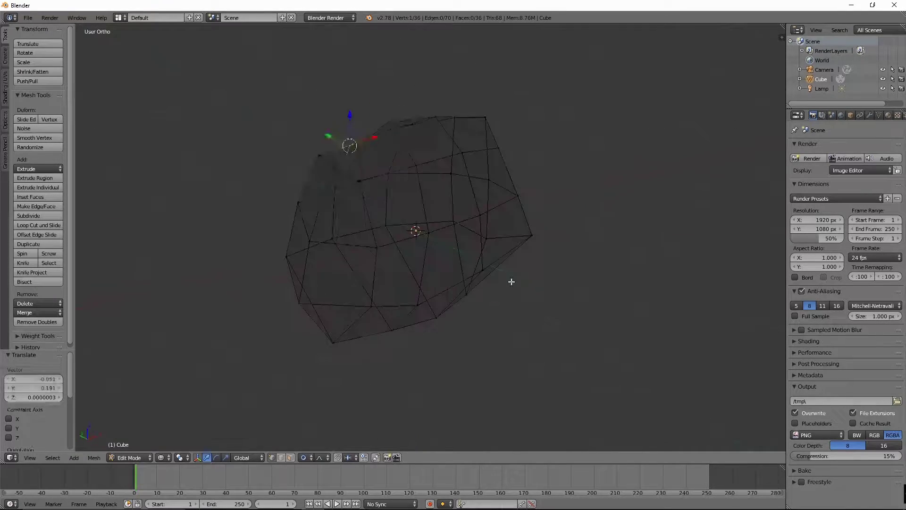
key(z)
middle_drag(457, 176, 450, 277)
key(o)
middle_drag(520, 263, 512, 276)
Delete the lumpy cube and add a fresh cube in Edit Mode.
key(Tab)
key(Delete)
key(KP_1)
key(shift+a)
click(442, 278)
key(Tab)
key(ctrl+r)
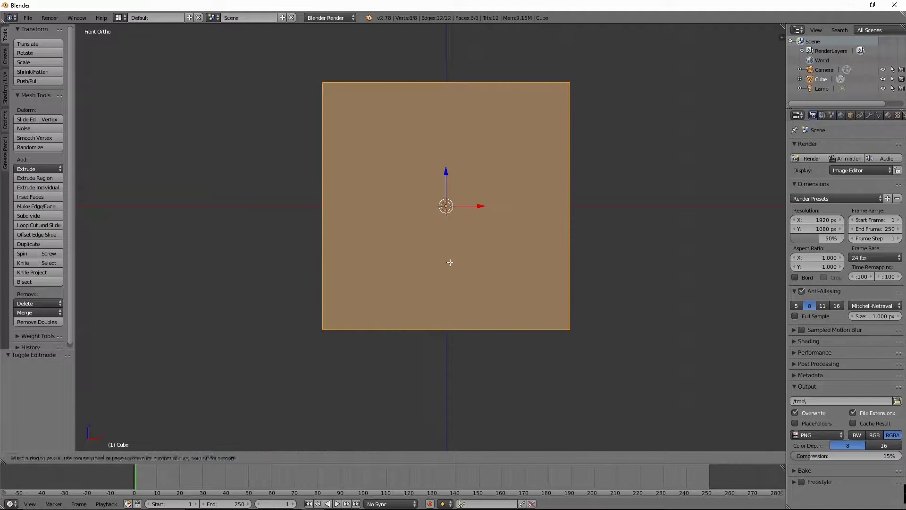
Loop-cut the new cube and pinch its bottom into a V point.
click(446, 324)
middle_drag(446, 324, 474, 356)
key(ctrl+KP_3)
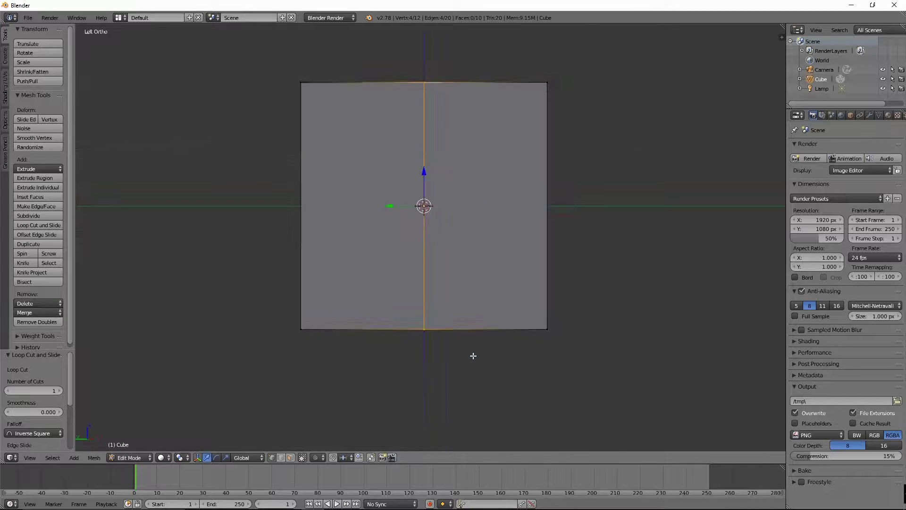
key(c)
scroll(424, 202, up, 3)
key(s)
key(x)
click(396, 320)
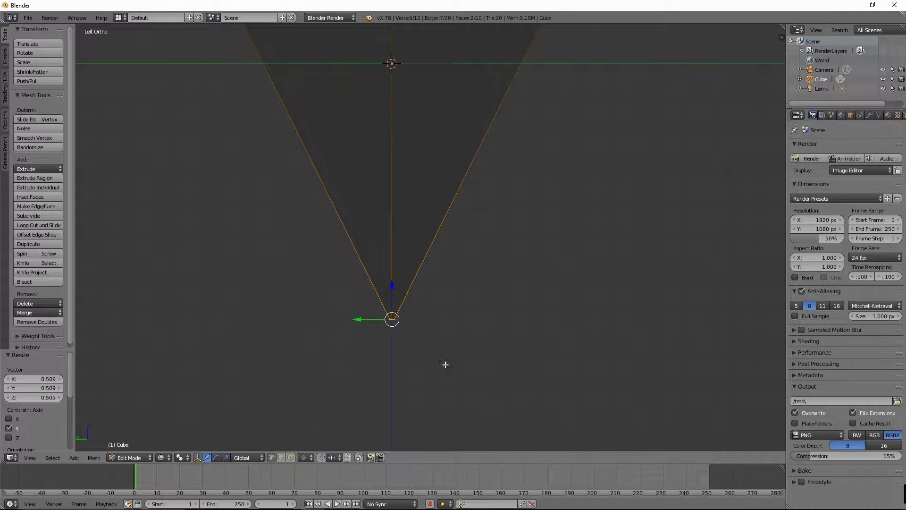
click(445, 364)
Merge the duplicate vertices at the bag's pointed bottom.
key(n)
scroll(378, 324, down, 1)
key(a)
mouse_move(449, 165)
middle_down()
mouse_move(378, 219)
mouse_move(532, 284)
mouse_move(453, 319)
middle_up()
key(n)
Add a loop cut across the body and scale that loop along Y.
key(ctrl+r)
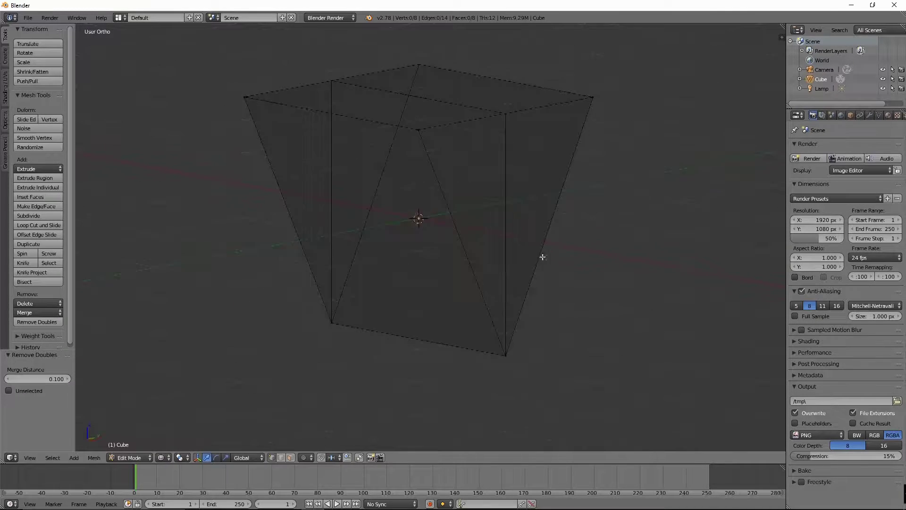
click(444, 237)
scroll(474, 311, down, 3)
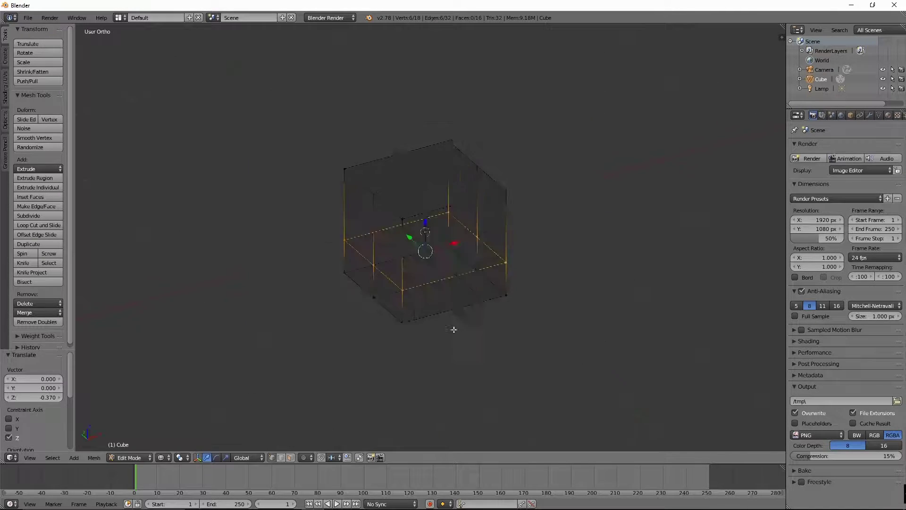
key(c)
key(s)
key(y)
scroll(419, 272, up, 5)
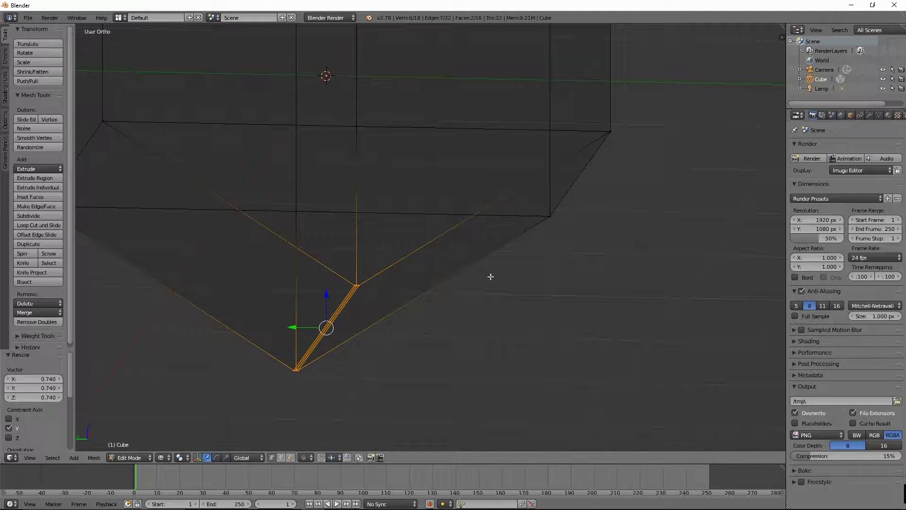
key(n)
key(n)
Lower the bag's top edge along the Z axis.
middle_drag(636, 236, 406, 283)
key(KP_1)
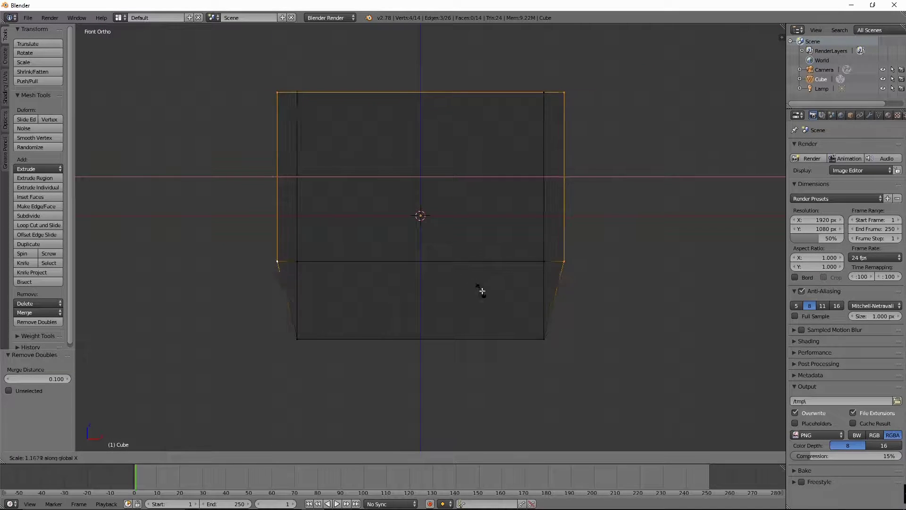
middle_drag(550, 118, 547, 305)
middle_drag(520, 352, 522, 296)
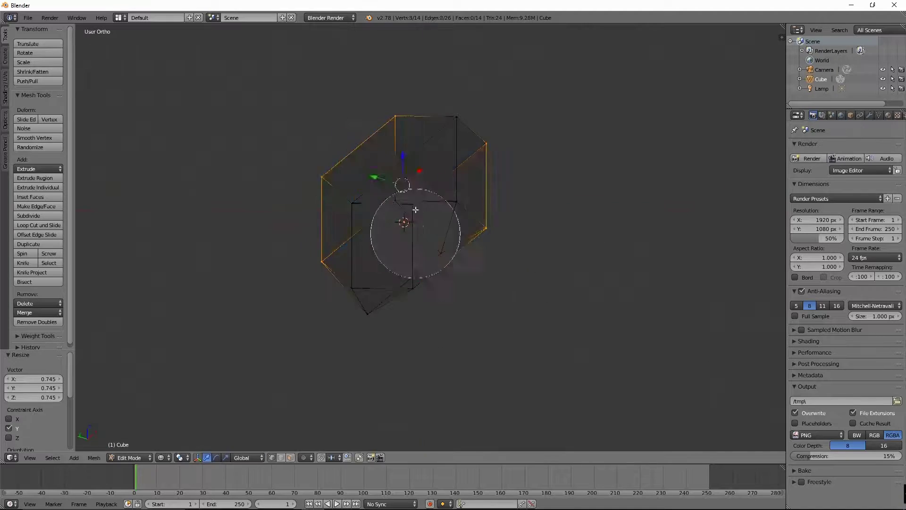
mouse_move(481, 319)
middle_down()
mouse_move(495, 293)
mouse_move(514, 318)
middle_up()
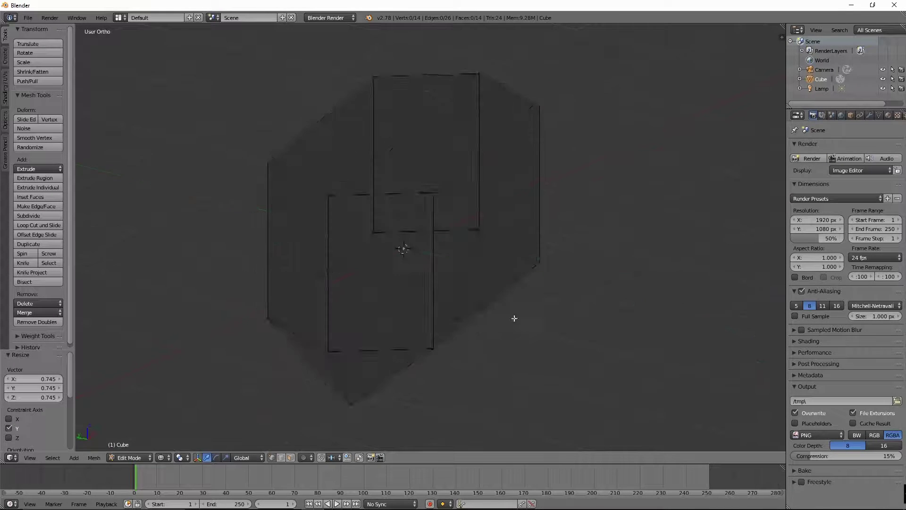
middle_drag(452, 206, 449, 236)
key(g)
key(z)
click(479, 247)
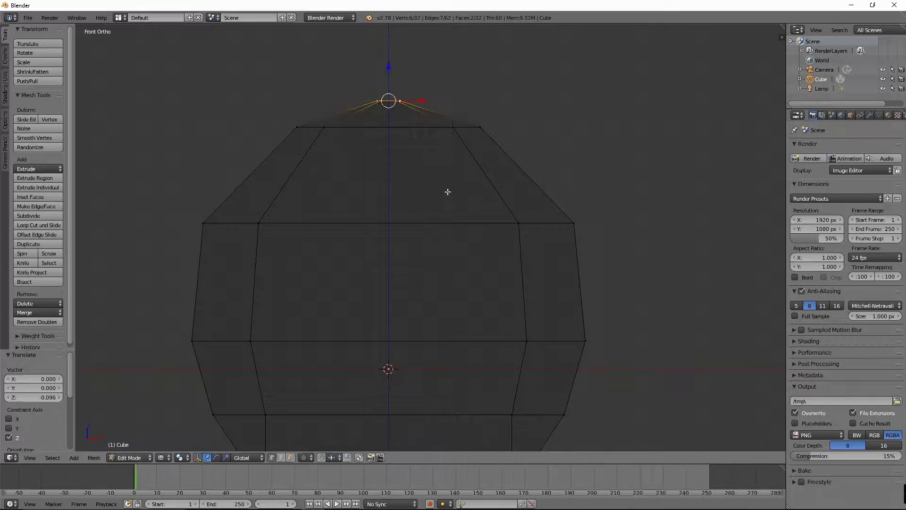
Extrude the top upward and scale it down into a small tied knot.
key(e)
mouse_move(436, 225)
middle_down()
mouse_move(515, 188)
mouse_move(373, 246)
middle_up()
key(s)
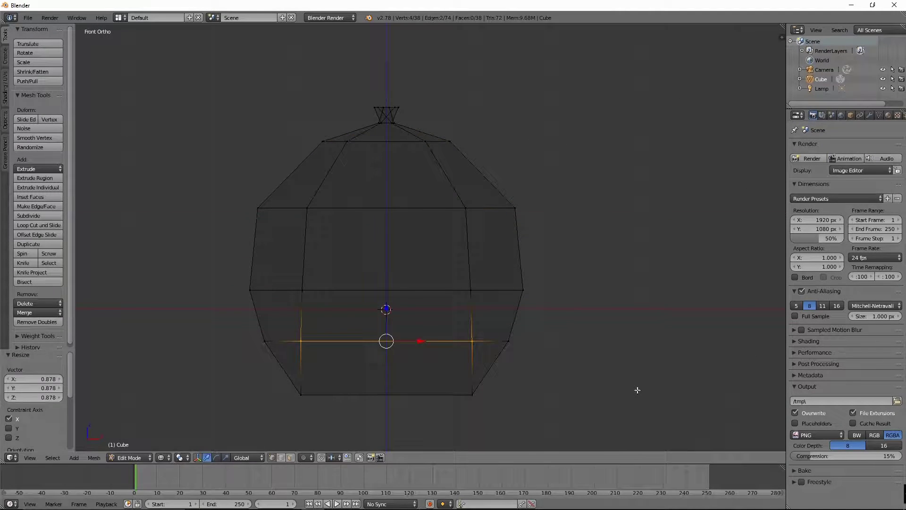
click(559, 360)
key(KP_7)
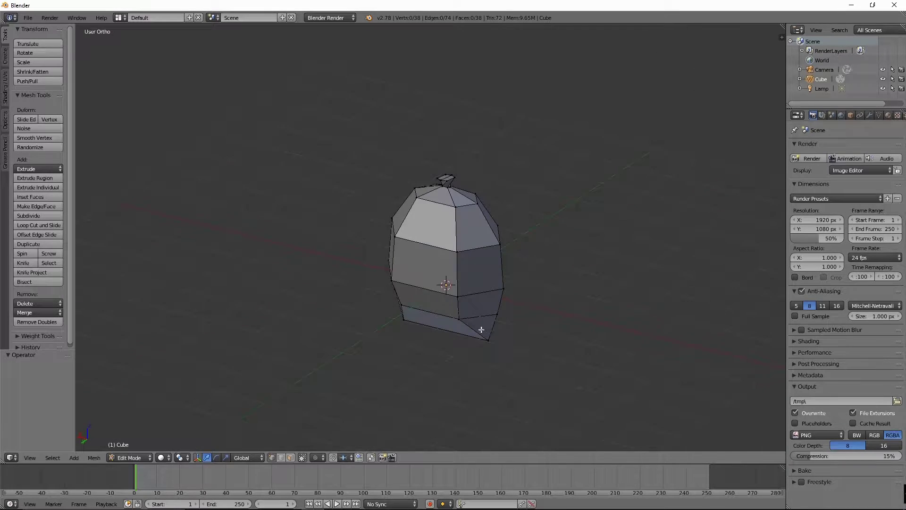
key(ctrl+r)
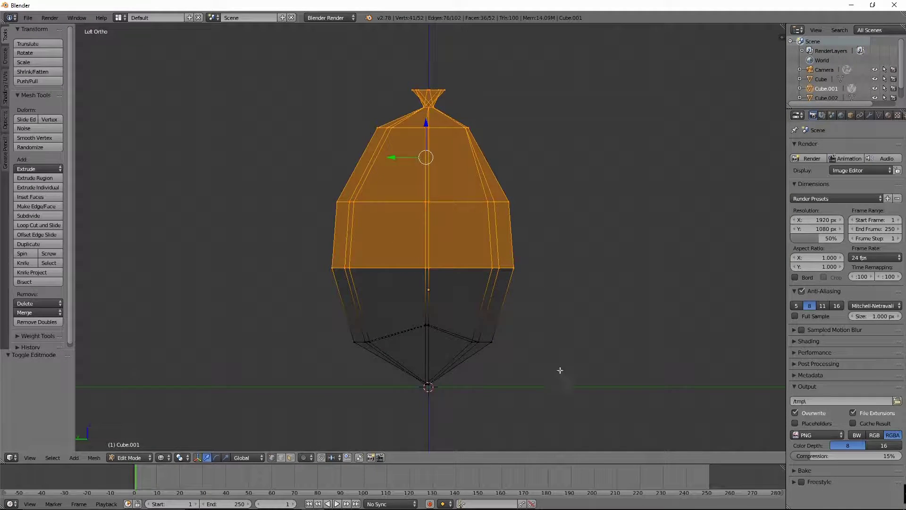
Tilt Cube.001's upper half sideways so its knot sits off-centre.
click(534, 208)
Shift the tilted bag's upper half sideways and down, then view it from the side.
key(g)
key(g)
click(472, 273)
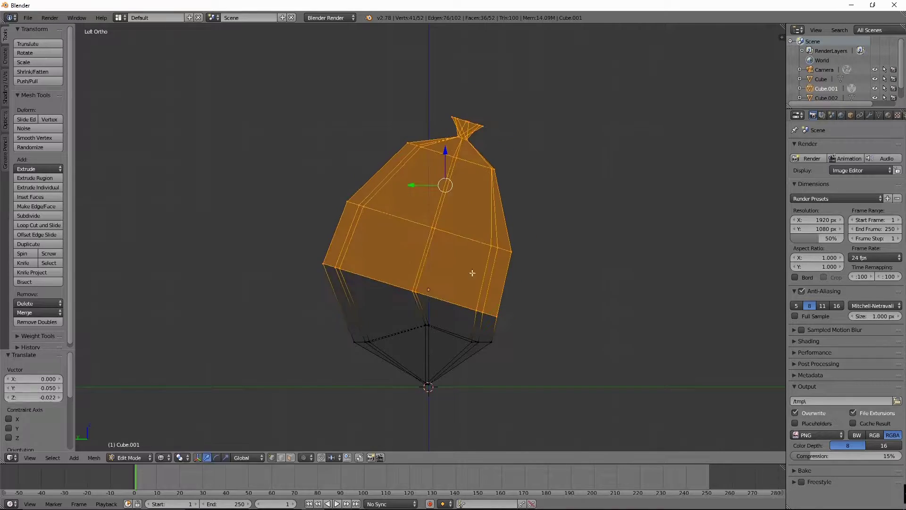
key(g)
click(496, 264)
middle_drag(495, 265, 467, 335)
key(Tab)
key(ctrl+KP_3)
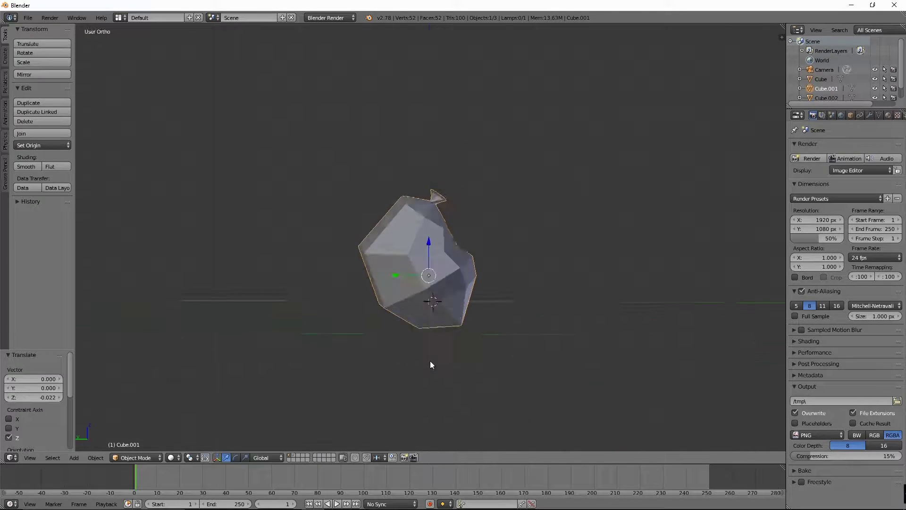
key(Tab)
Raise a single vertex to dent the bag's surface.
scroll(420, 353, up, 3)
scroll(420, 353, down, 4)
scroll(395, 274, up, 4)
key(g)
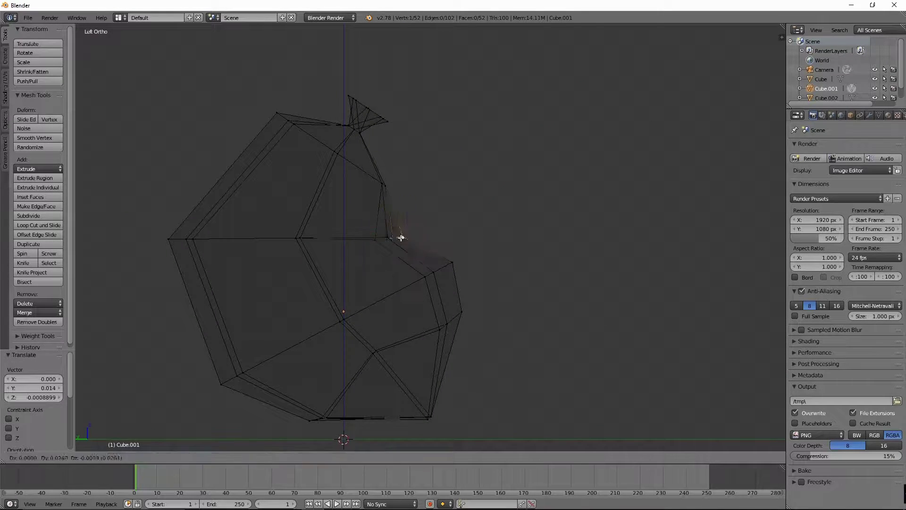
click(399, 187)
click(402, 184)
middle_drag(402, 185, 388, 213)
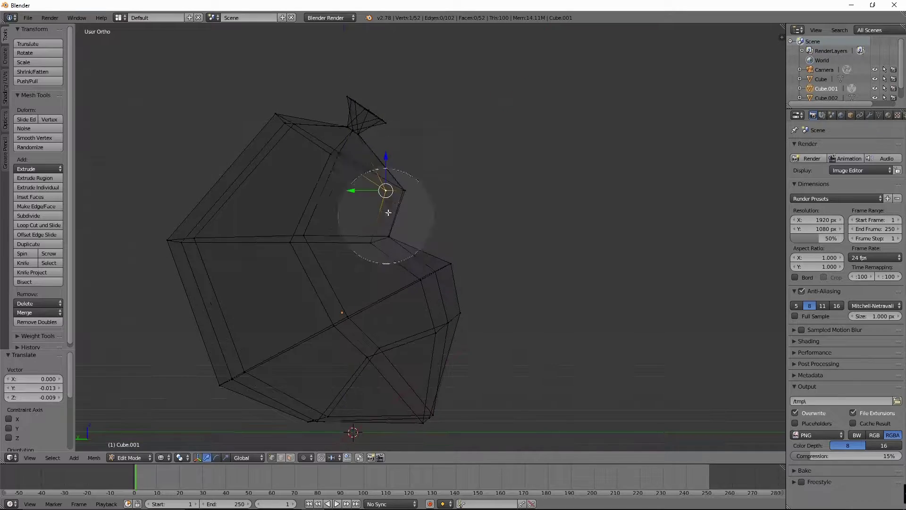
middle_drag(303, 217, 496, 330)
Narrow the whole bag along the X axis, then circle-select vertices.
key(ctrl+KP_1)
key(a)
key(s)
key(x)
key(a)
key(c)
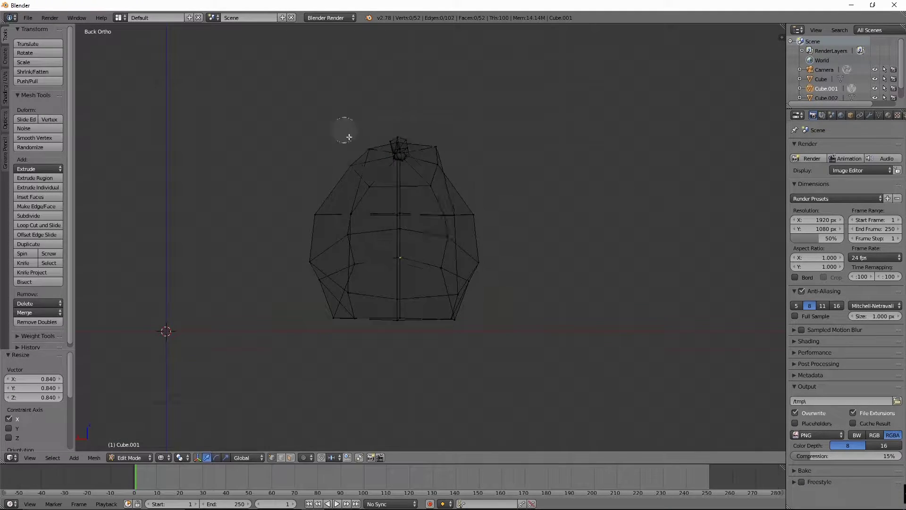
mouse_move(349, 138)
middle_down()
mouse_move(456, 338)
mouse_move(477, 309)
middle_up()
key(z)
key(Tab)
key(Tab)
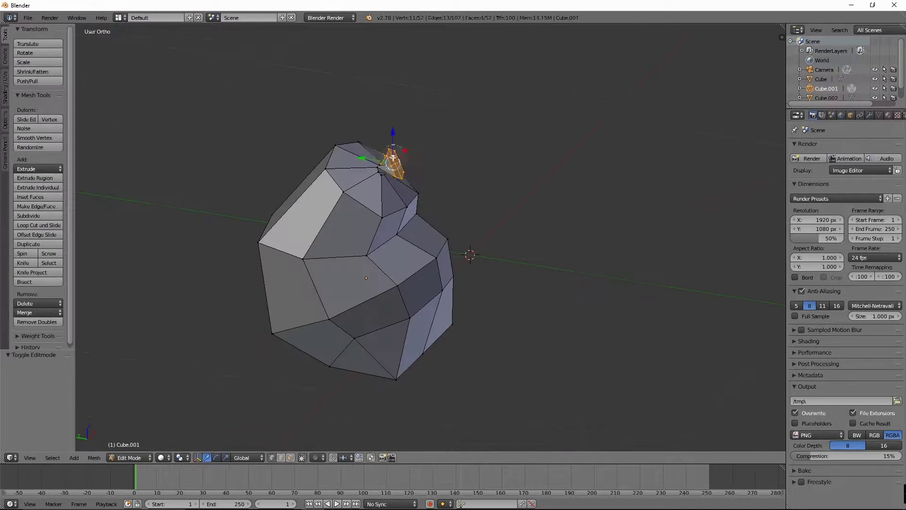
Nudge a vertex near the knot and view the bags from the front.
click(401, 173)
middle_drag(401, 174, 415, 180)
scroll(416, 178, up, 3)
key(g)
click(424, 118)
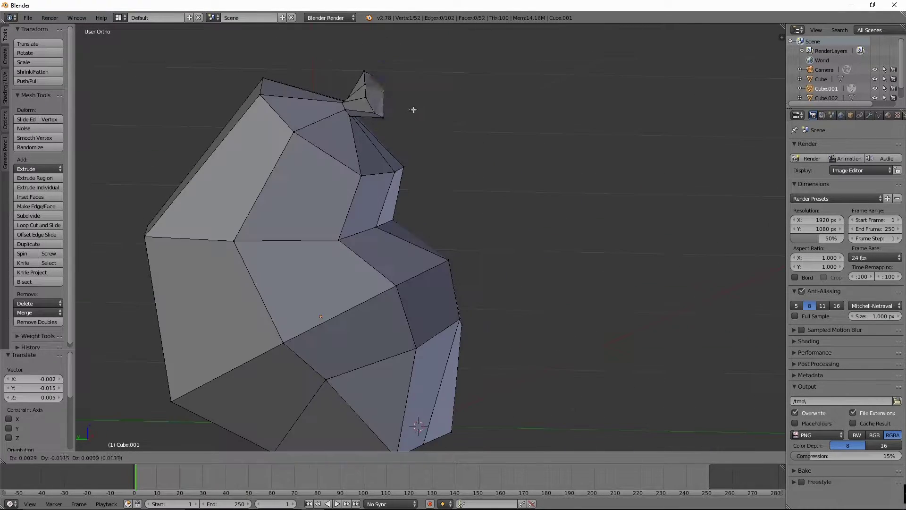
scroll(424, 118, down, 4)
key(ctrl+KP_1)
key(Tab)
middle_drag(472, 359, 519, 360)
key(KP_1)
Twist the right-hand bag's top vertices, then undo the change.
right_click(534, 274)
middle_drag(535, 273, 556, 216)
key(Tab)
scroll(600, 198, up, 4)
key(r)
click(534, 182)
scroll(534, 182, down, 3)
right_click(415, 214)
middle_drag(415, 213, 406, 265)
scroll(406, 275, down, 2)
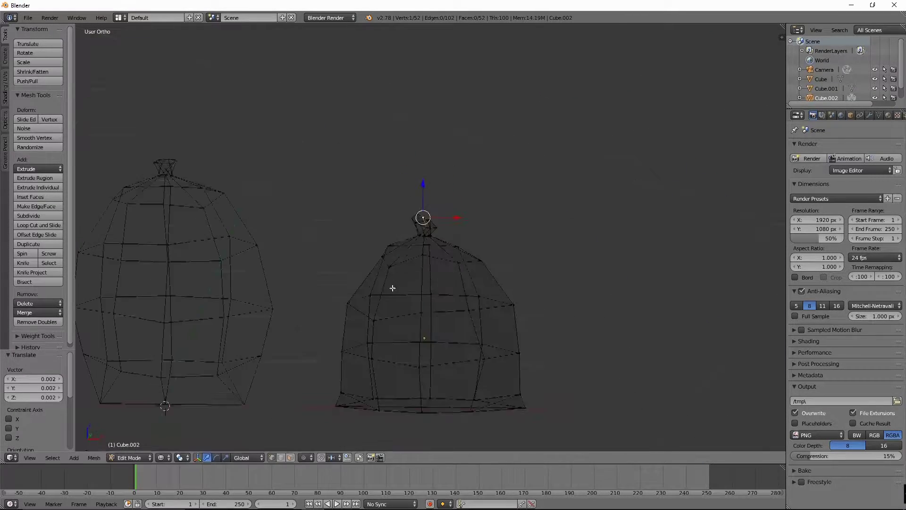
scroll(405, 275, up, 4)
key(ctrl+z)
Return to Object Mode in solid shading and review the bags from the front.
key(Tab)
key(KP_1)
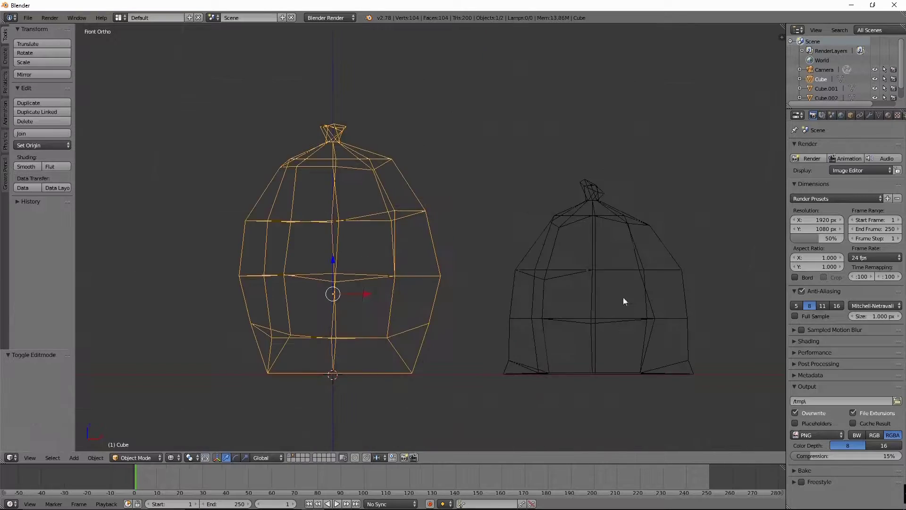
key(z)
key(a)
scroll(514, 318, down, 3)
key(ctrl+z)
scroll(484, 265, up, 1)
middle_drag(484, 265, 453, 269)
scroll(463, 290, up, 3)
scroll(508, 282, down, 3)
scroll(556, 270, up, 4)
middle_drag(556, 271, 466, 302)
Box-select the right-hand bag's top vertices in wireframe and lower that section slightly.
right_click(524, 222)
key(Tab)
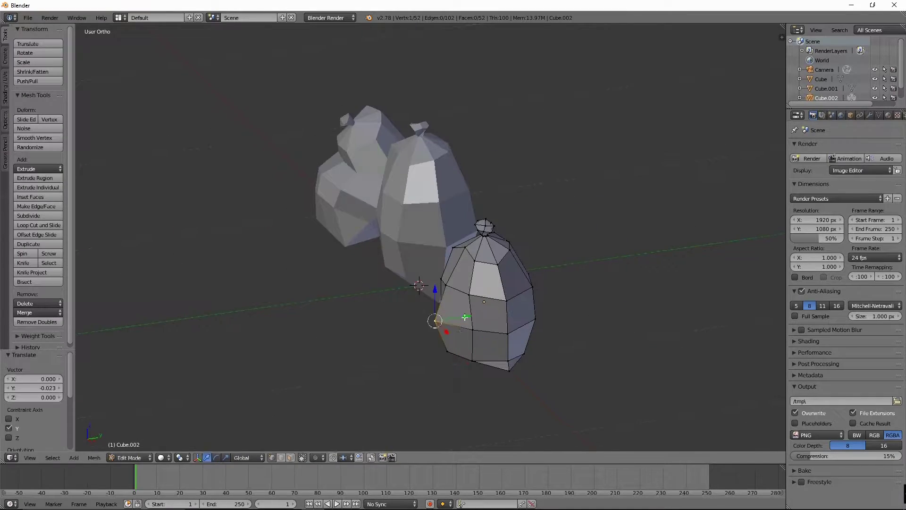
middle_drag(520, 330, 564, 366)
key(KP_1)
scroll(454, 266, up, 4)
key(z)
drag(538, 203, 359, 76)
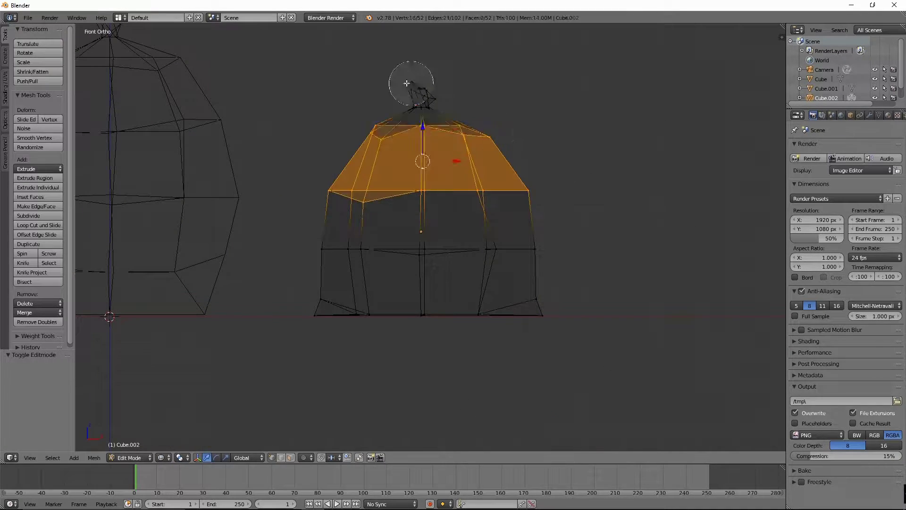
drag(422, 87, 435, 91)
key(Escape)
key(z)
key(Tab)
Select the middle bag and bring up its material's diffuse colour.
right_click(391, 217)
drag(785, 326, 751, 327)
click(788, 293)
Colour the middle bag dark blue and give the left bag a new darkened material.
drag(793, 198, 780, 186)
scroll(443, 308, up, 3)
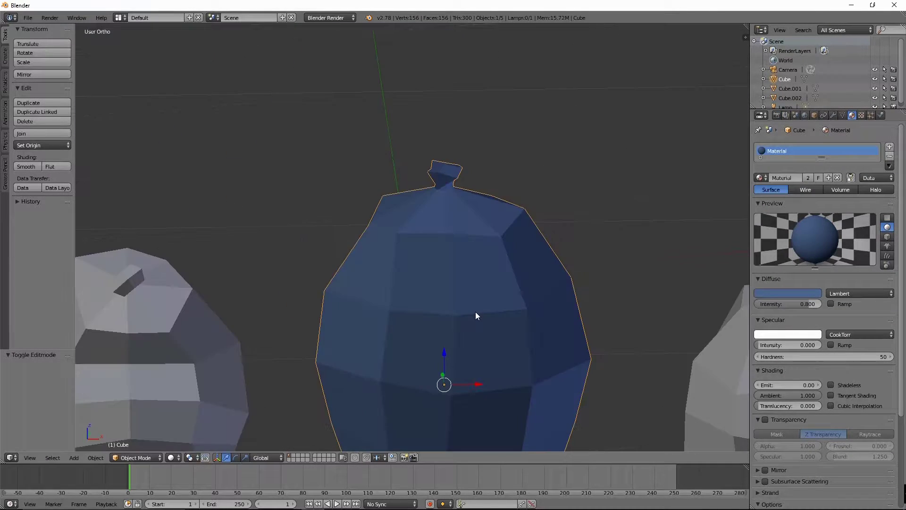
scroll(475, 313, down, 4)
click(791, 88)
click(828, 178)
click(788, 293)
drag(817, 217, 815, 234)
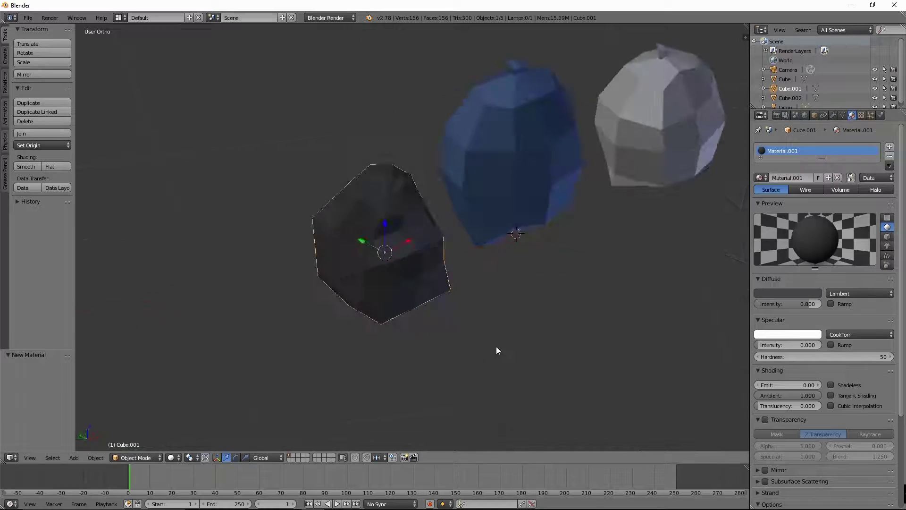
Give the right bag the dark material and rename the blue material 'Bluw_Bag'.
click(790, 98)
click(760, 177)
click(774, 194)
mouse_move(467, 326)
middle_down()
mouse_move(529, 325)
mouse_move(486, 265)
middle_up()
scroll(486, 265, up, 3)
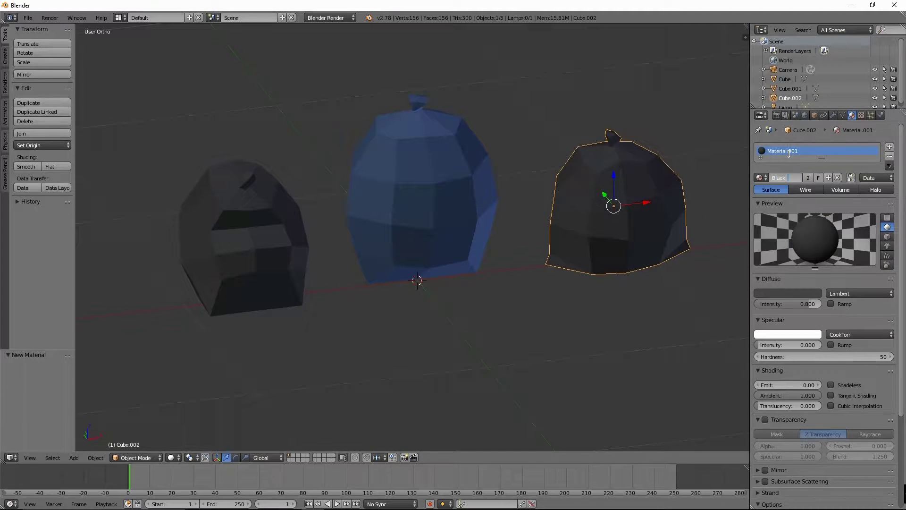
text(Bluw_Bag)
key(Return)
Duplicate all three bags into a second row along Y beside the originals.
middle_drag(511, 313, 517, 216)
scroll(483, 205, down, 2)
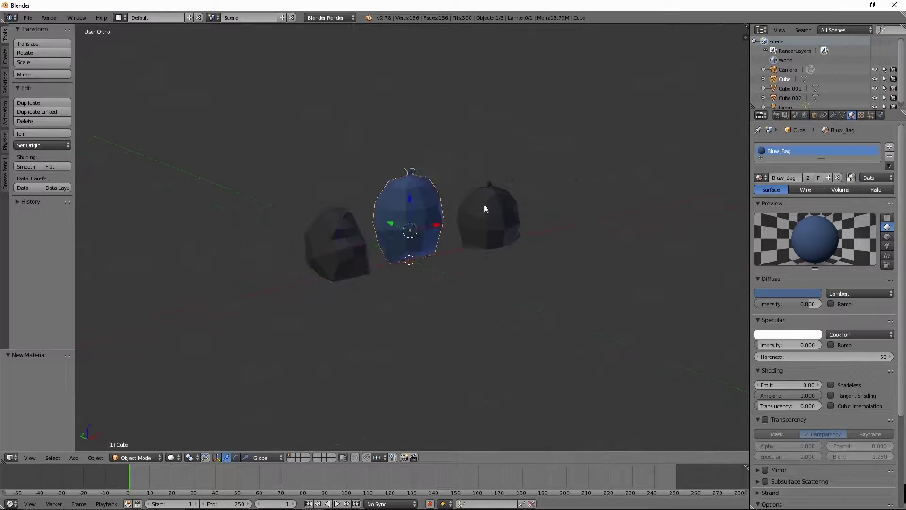
scroll(483, 205, up, 2)
click(760, 177)
click(810, 201)
key(a)
key(a)
key(shift+d)
click(575, 353)
Assign the blue material to the duplicated bags and select the lamp.
scroll(575, 353, down, 3)
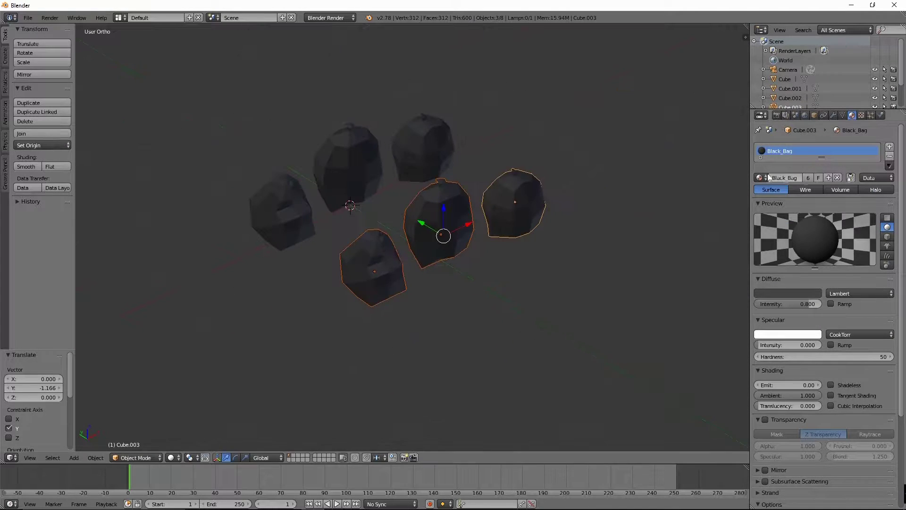
click(760, 178)
click(781, 201)
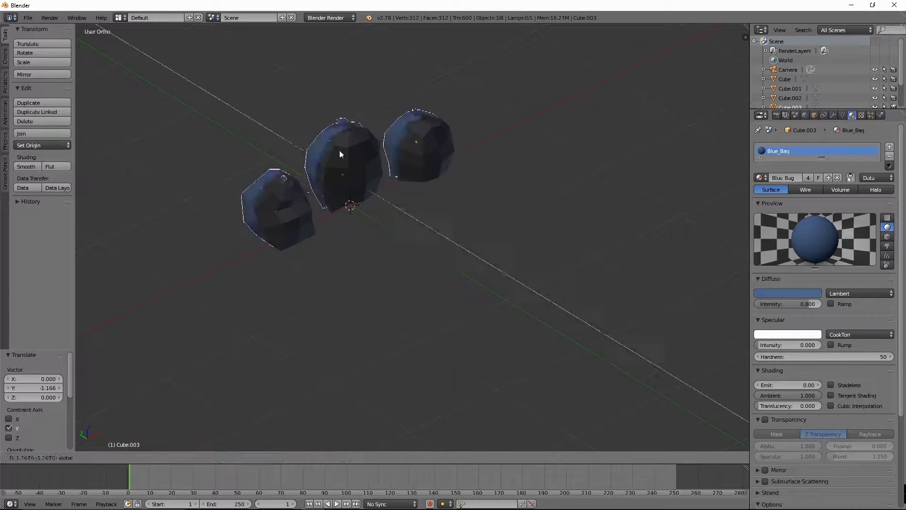
middle_drag(432, 230, 572, 288)
right_click(476, 250)
mouse_move(477, 250)
middle_down()
mouse_move(444, 290)
mouse_move(453, 282)
middle_up()
scroll(453, 278, down, 3)
right_click(532, 36)
Delete the lamp and switch to the camera view.
key(x)
click(522, 204)
key(KP_0)
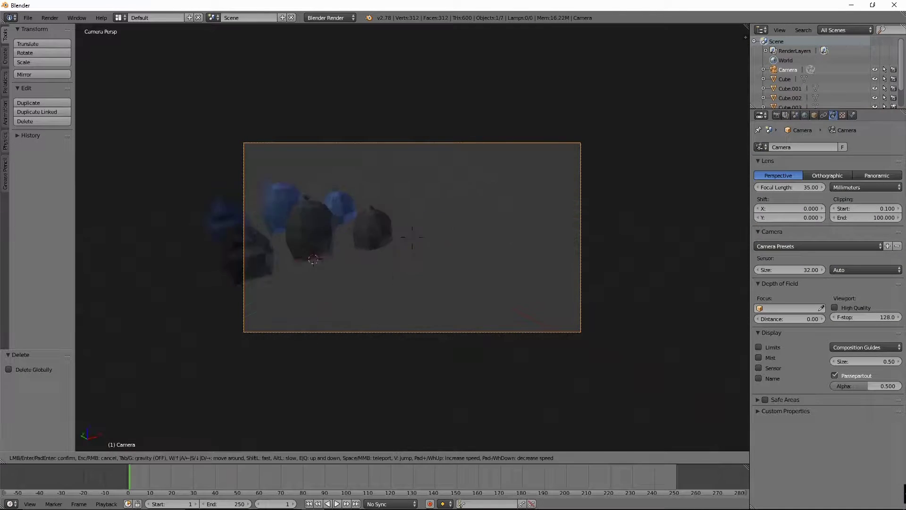
Add a ground plane with a new dark blue-grey material, then add a cylinder.
click(468, 277)
click(852, 115)
click(793, 178)
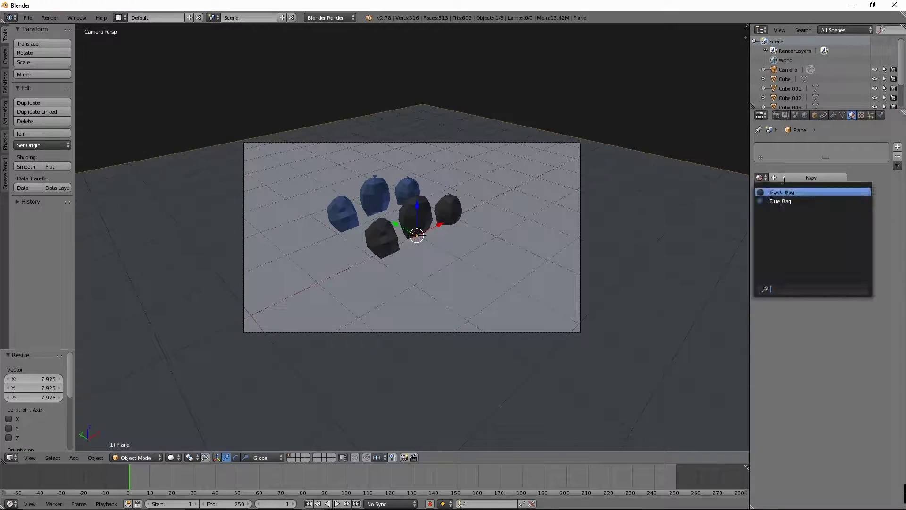
click(784, 289)
click(773, 198)
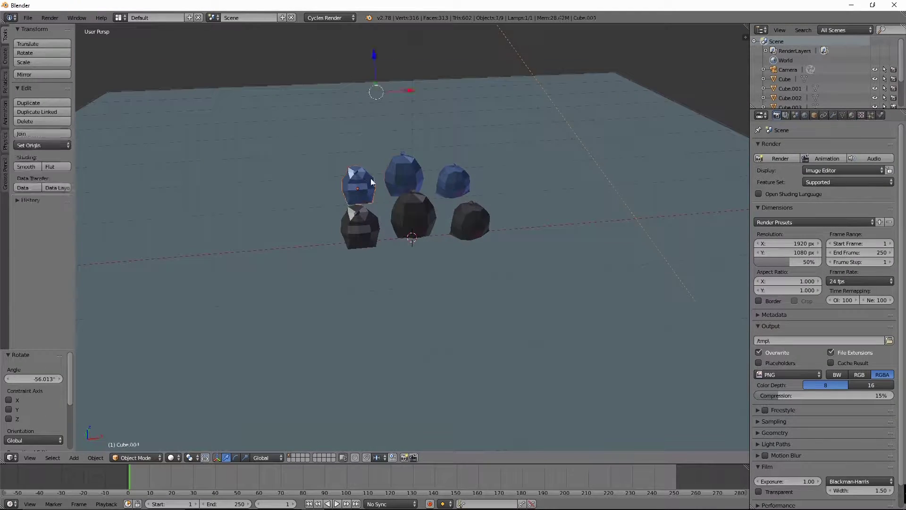
key(shift+a)
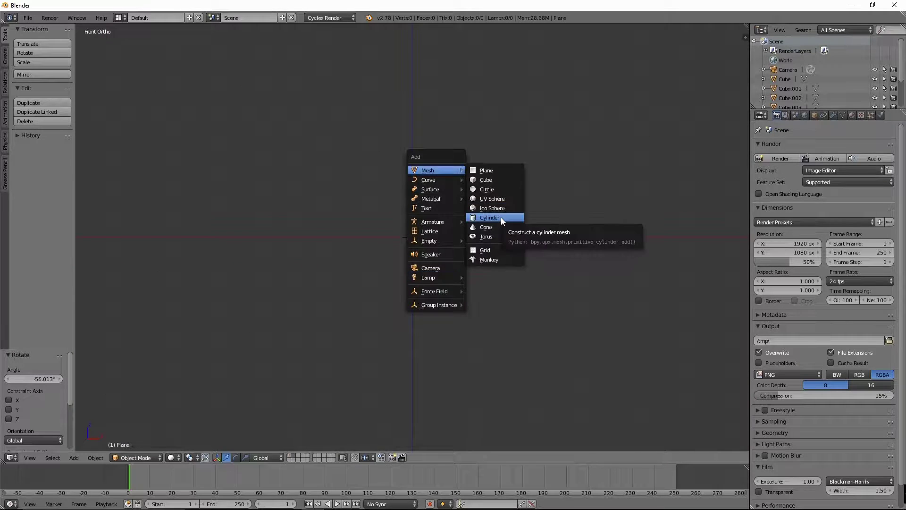
click(501, 218)
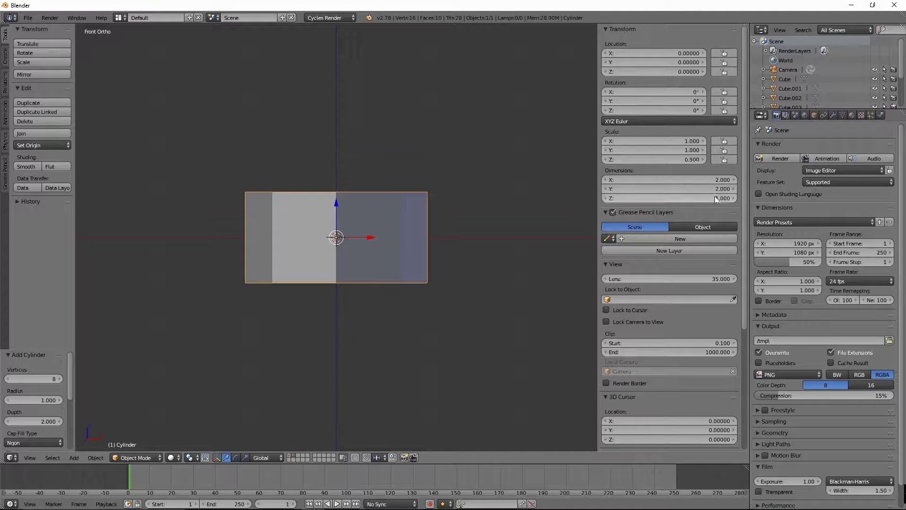
Taper the cylinder by scaling its bottom vertices inward.
key(Return)
key(Tab)
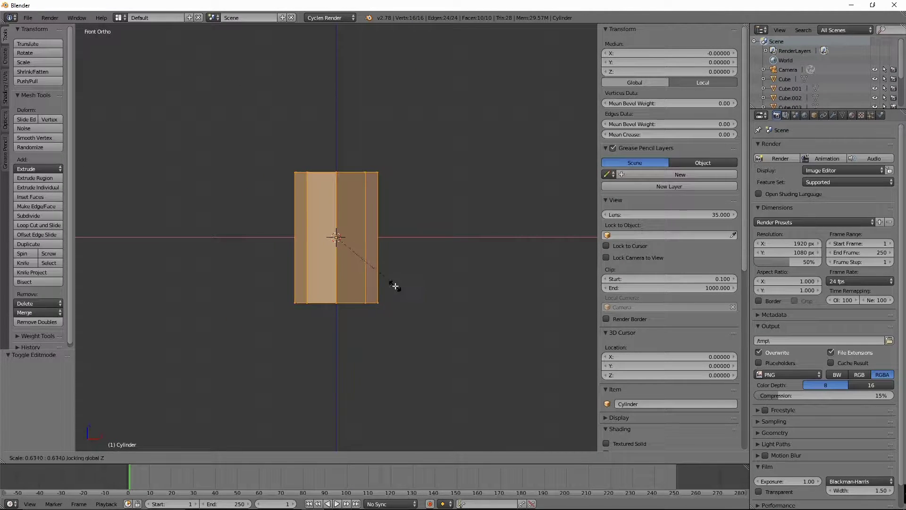
click(395, 286)
key(c)
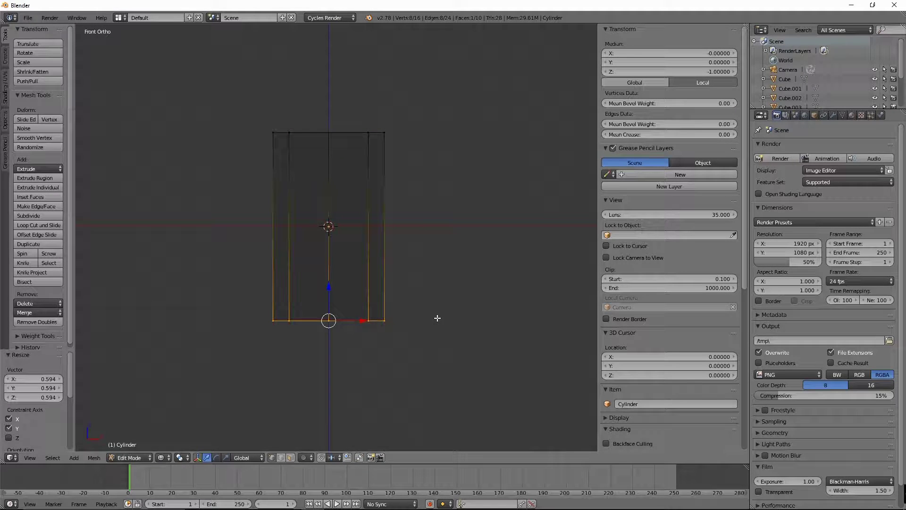
click(430, 354)
key(a)
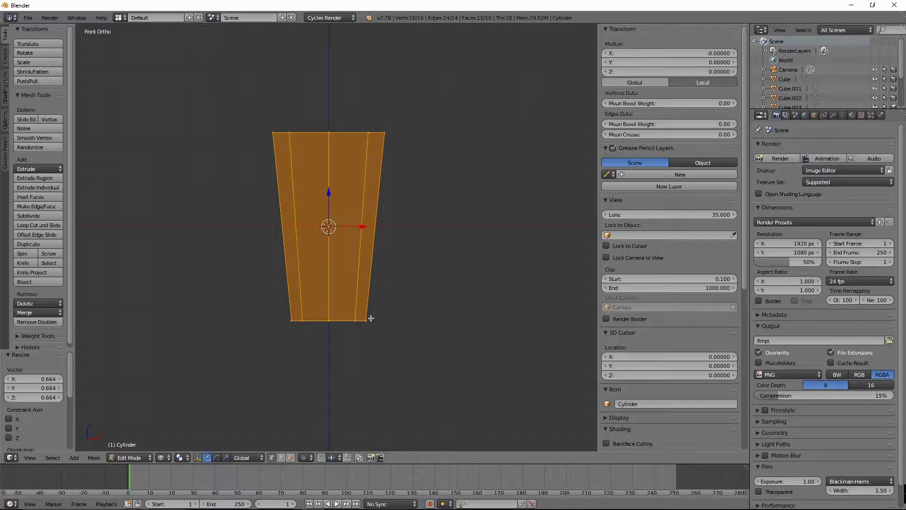
click(402, 326)
key(KP_7)
key(KP_1)
key(ctrl+z)
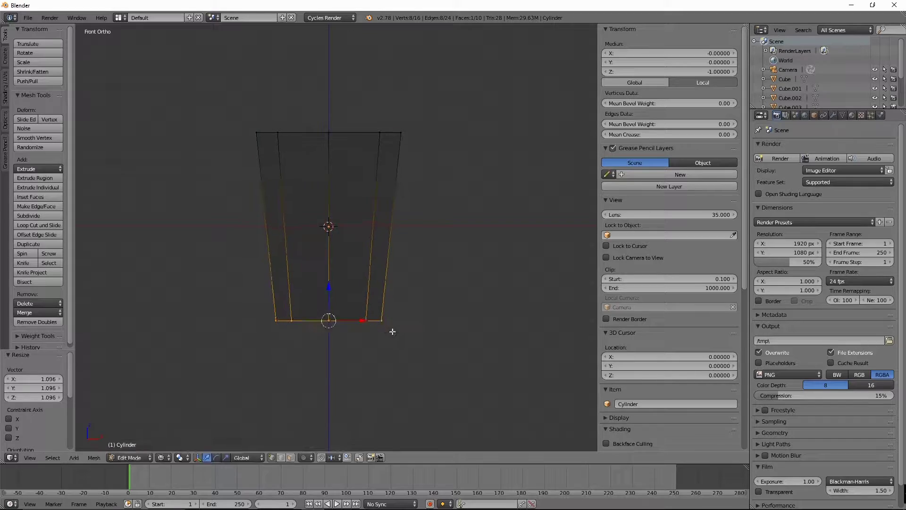
key(ctrl+z)
Subdivide the cylinder's top ring and extrude it slightly upward.
middle_drag(390, 330, 387, 268)
key(ctrl+z)
key(KP_1)
scroll(370, 218, up, 3)
key(w)
key(Return)
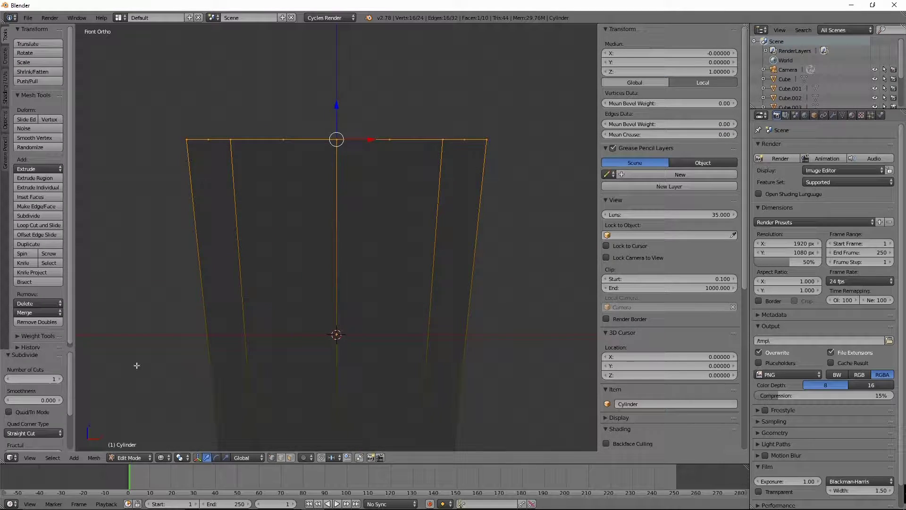
click(383, 292)
Scale the top face inward, viewed from above.
middle_drag(383, 291, 404, 284)
scroll(399, 243, down, 2)
scroll(405, 245, up, 1)
key(KP_1)
shift+middle_drag(369, 282, 364, 208)
key(KP_7)
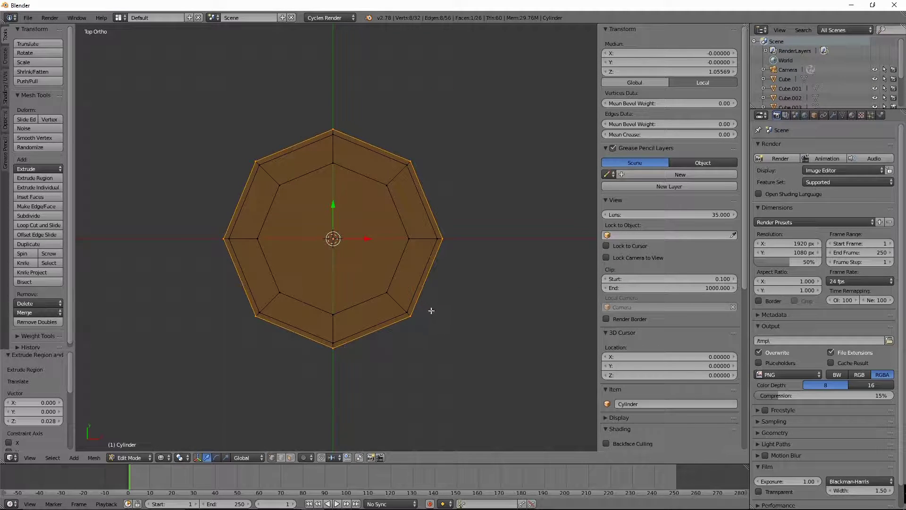
scroll(405, 264, up, 3)
key(s)
click(462, 297)
Extrude the top again and scale it to form the bin's rim.
key(KP_1)
key(e)
click(518, 350)
key(s)
click(486, 388)
key(a)
Inspect the bin and select edges on its outer ring.
scroll(257, 279, down, 2)
middle_drag(257, 279, 350, 201)
scroll(351, 201, up, 4)
right_click(314, 347)
middle_drag(348, 165, 228, 84)
mouse_move(357, 303)
middle_down()
mouse_move(330, 283)
mouse_move(296, 340)
middle_up()
key(a)
scroll(331, 283, down, 3)
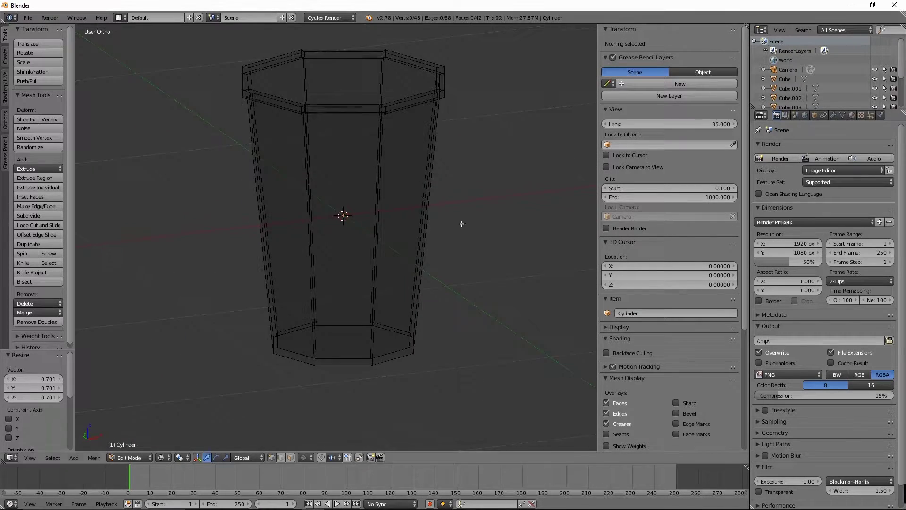
middle_drag(425, 141, 376, 199)
key(KP_7)
scroll(404, 198, up, 4)
right_click(423, 273)
shift+right_click(350, 90)
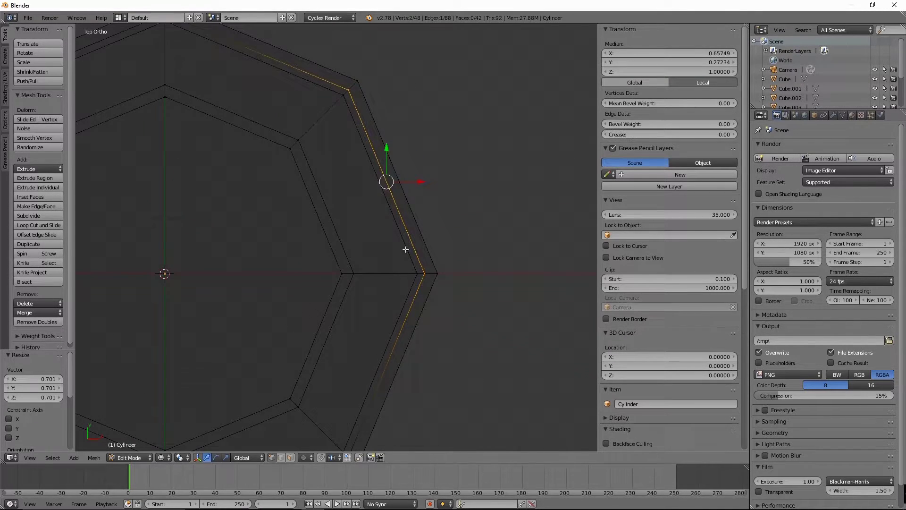
Try extruding and shrinking a side panel, then undo it.
key(KP_1)
key(KP_3)
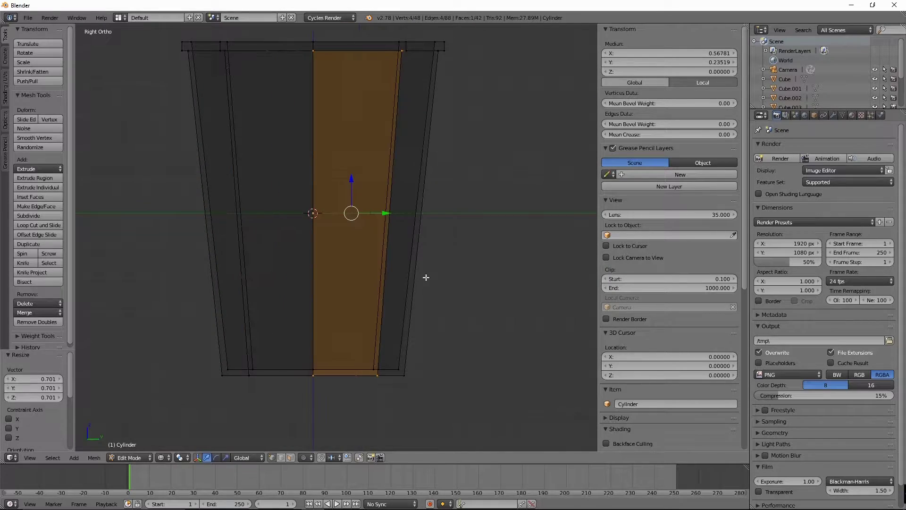
key(e)
key(s)
click(475, 228)
mouse_move(475, 229)
middle_down()
mouse_move(442, 306)
mouse_move(500, 339)
middle_up()
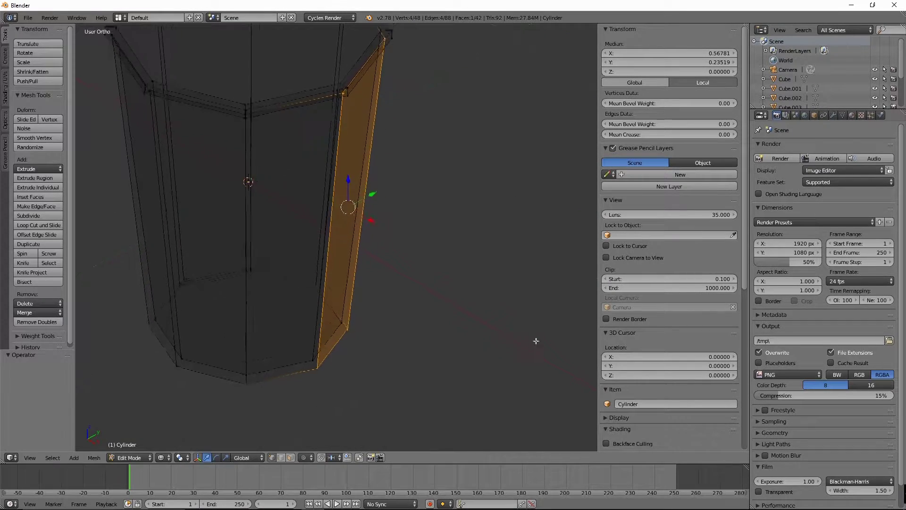
key(ctrl+z)
key(ctrl+z)
key(ctrl+z)
Check the finished tapered bin and return to Object Mode in front view.
middle_drag(334, 299, 345, 266)
scroll(345, 265, down, 2)
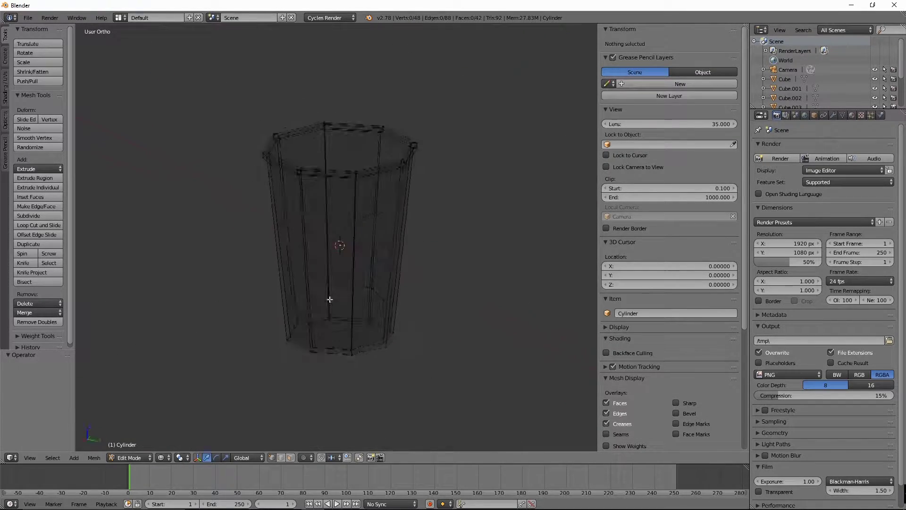
scroll(330, 299, up, 2)
middle_drag(372, 225, 361, 343)
scroll(361, 343, down, 2)
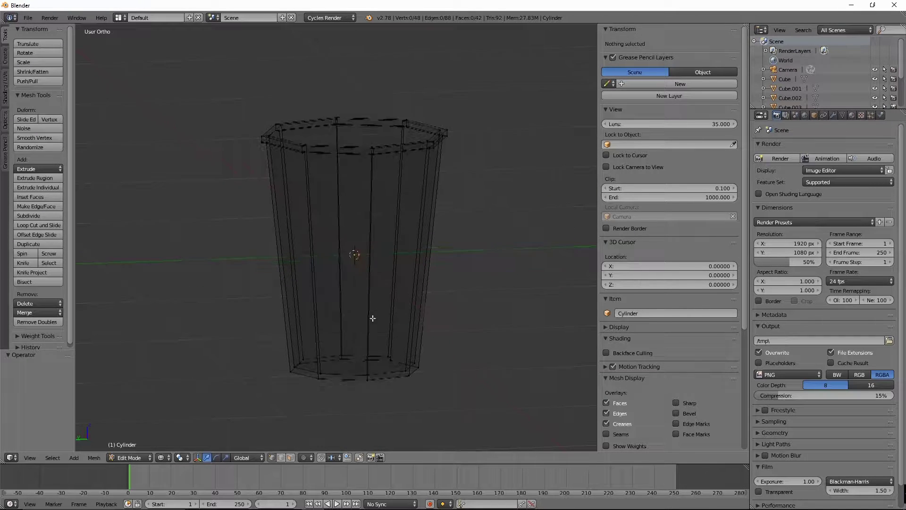
key(Tab)
key(a)
key(KP_1)
Add a circle mesh, resize it and raise it along Z to the bin's rim.
key(shift+a)
click(425, 290)
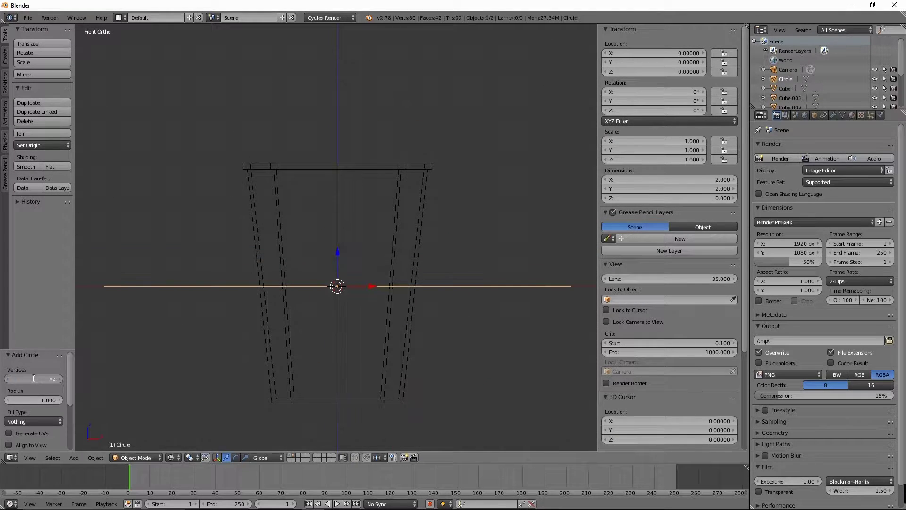
click(425, 319)
key(g)
key(z)
click(353, 137)
scroll(387, 209, up, 3)
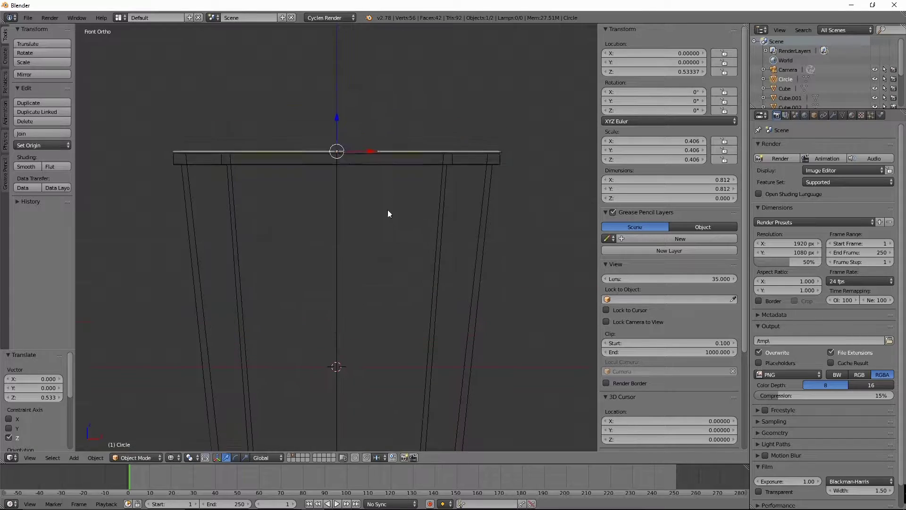
Extrude and scale the circle's rings inward into the lid's body.
key(Tab)
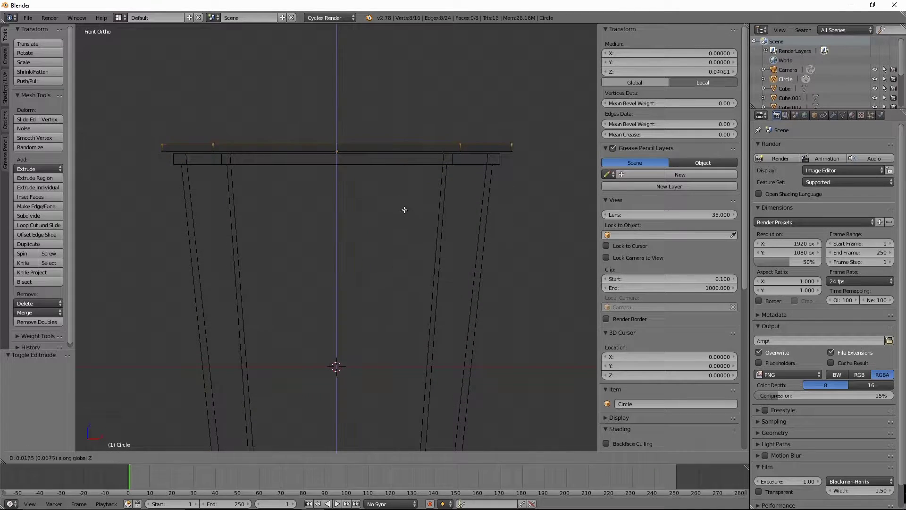
click(402, 248)
click(476, 282)
key(e)
key(s)
click(354, 216)
middle_drag(354, 216, 395, 259)
key(KP_1)
Extrude the top ring upward and shrink it to a small face for the handle.
key(e)
click(392, 213)
key(s)
click(354, 107)
scroll(354, 108, up, 2)
key(s)
click(394, 208)
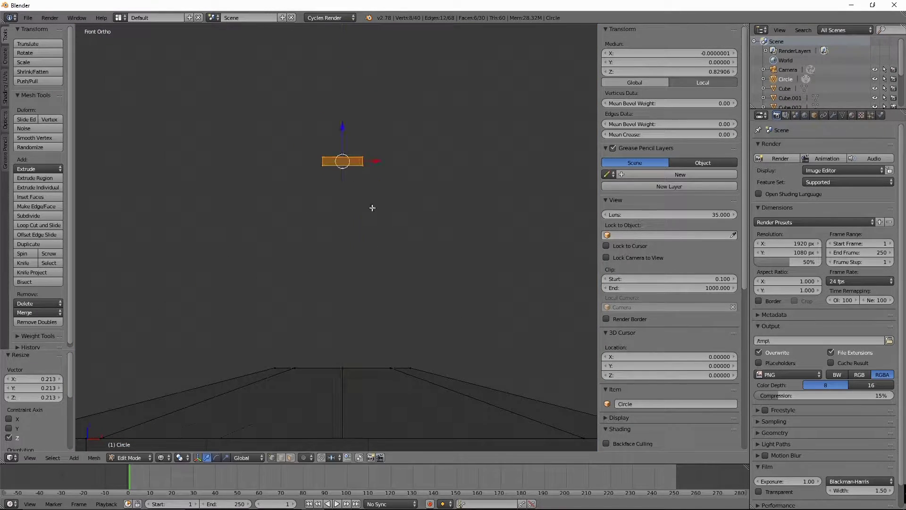
Scale the handle's top part along Y and flatten it along Z.
key(KP_1)
scroll(411, 293, down, 3)
key(KP_3)
scroll(423, 312, up, 3)
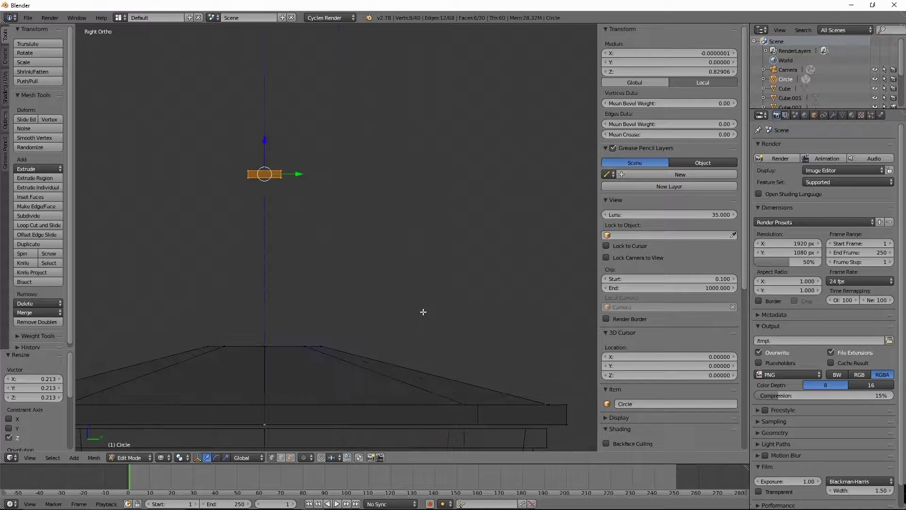
key(s)
key(y)
mouse_move(269, 273)
middle_down()
mouse_move(391, 283)
mouse_move(344, 244)
middle_up()
key(s)
key(z)
click(391, 289)
Stretch the handle bar along the Y axis.
mouse_move(432, 240)
middle_down()
mouse_move(431, 324)
mouse_move(304, 97)
middle_up()
key(s)
key(y)
click(424, 129)
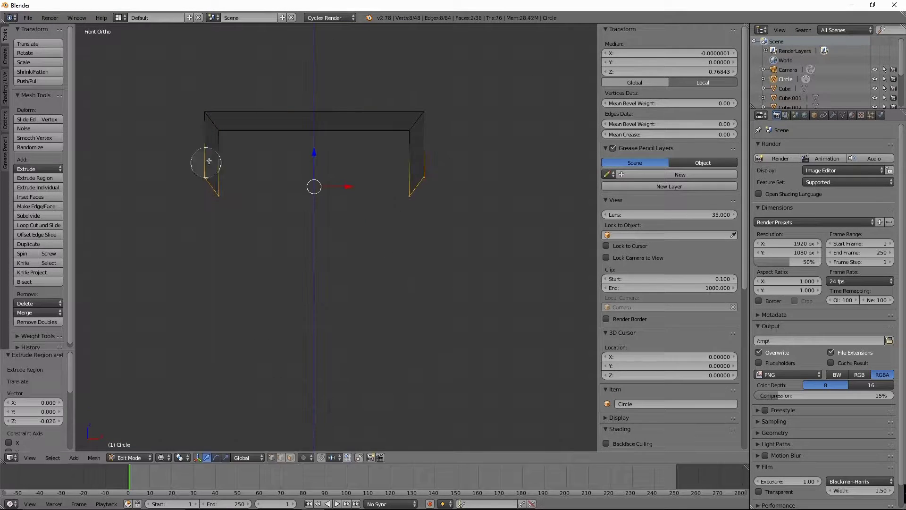
Select the linked handle, lower it slightly along Z and enlarge it a little.
scroll(303, 246, down, 4)
key(ctrl+l)
scroll(324, 263, up, 2)
key(g)
key(z)
click(330, 183)
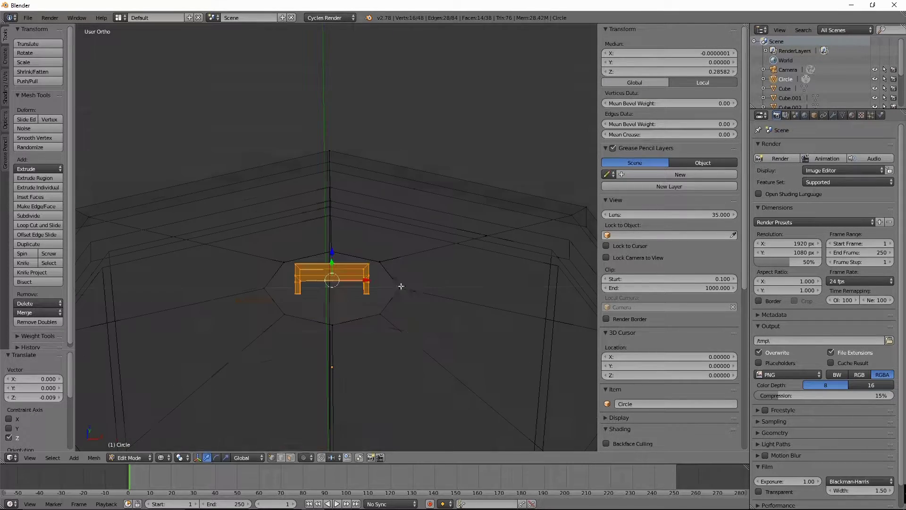
scroll(423, 347, down, 2)
click(372, 296)
mouse_move(372, 296)
middle_down()
mouse_move(407, 363)
mouse_move(205, 319)
mouse_move(328, 289)
middle_up()
Fill the gaps around the handle's base with new faces.
key(f)
scroll(302, 298, up, 3)
key(c)
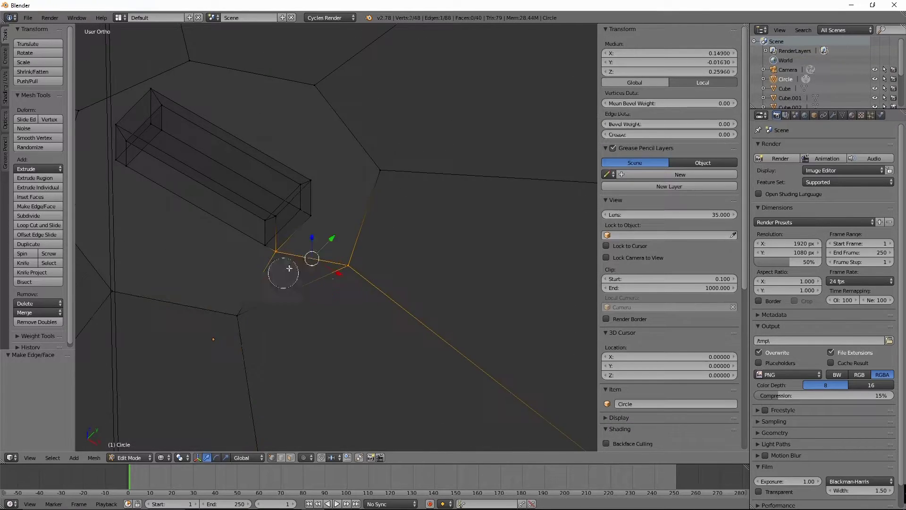
middle_drag(352, 274, 286, 208)
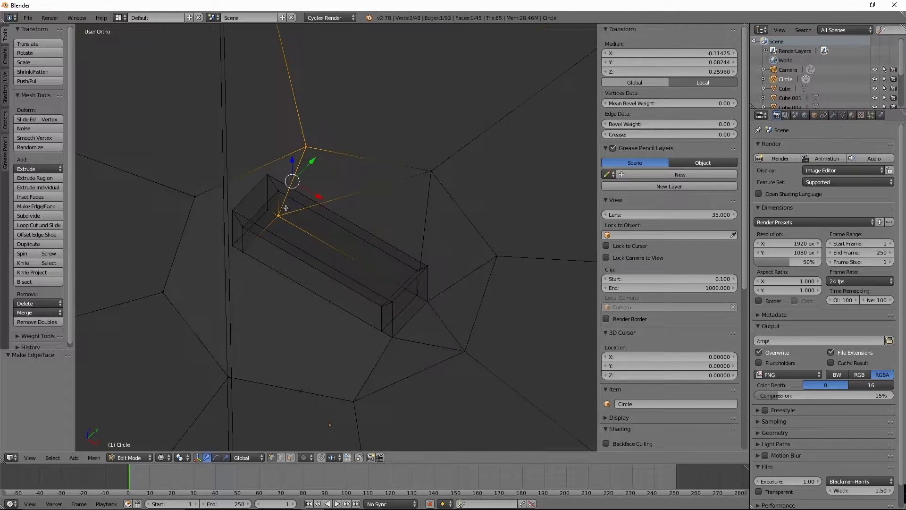
key(f)
middle_drag(308, 259, 293, 209)
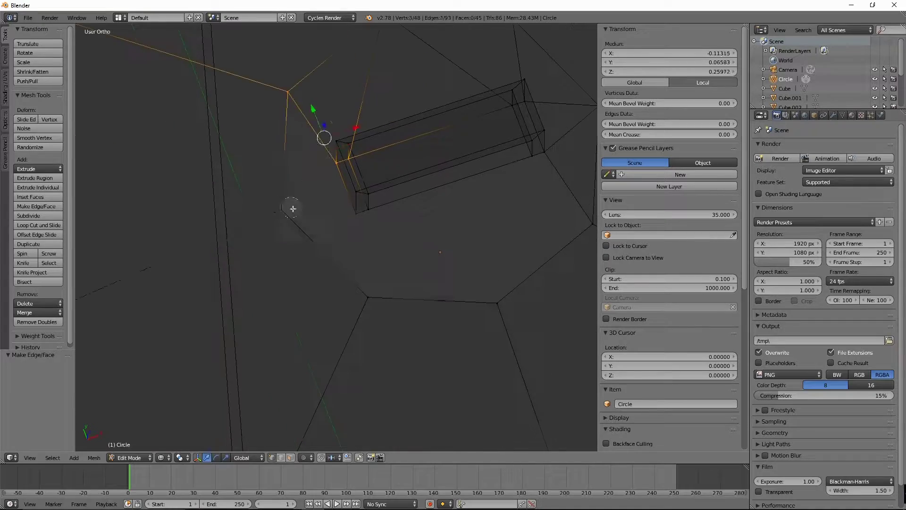
key(f)
middle_drag(374, 307, 270, 244)
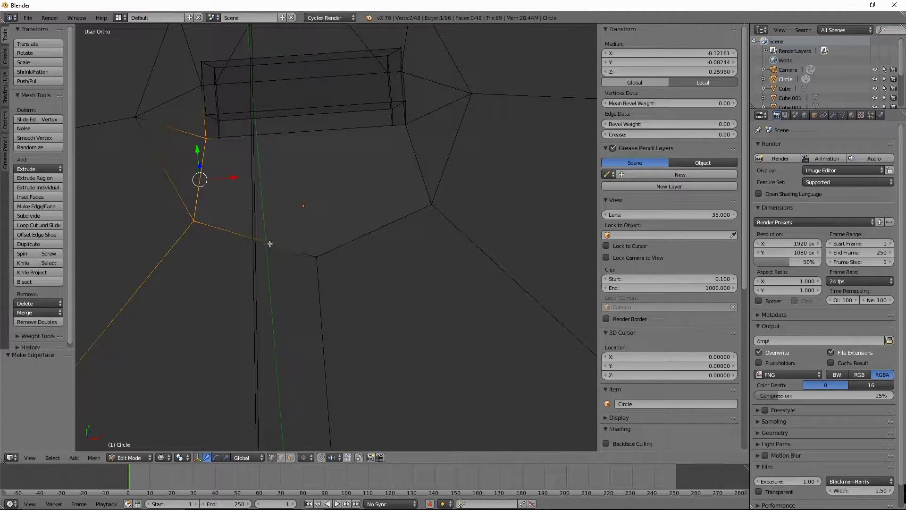
key(f)
Select all of the lid, display its face normals and open the Mesh menu.
middle_drag(412, 139, 336, 212)
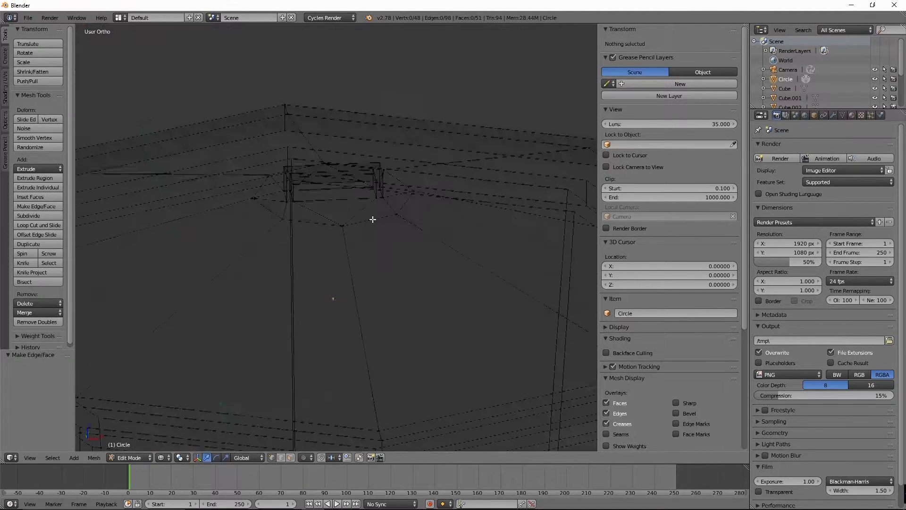
drag(336, 212, 432, 86)
middle_drag(432, 86, 330, 236)
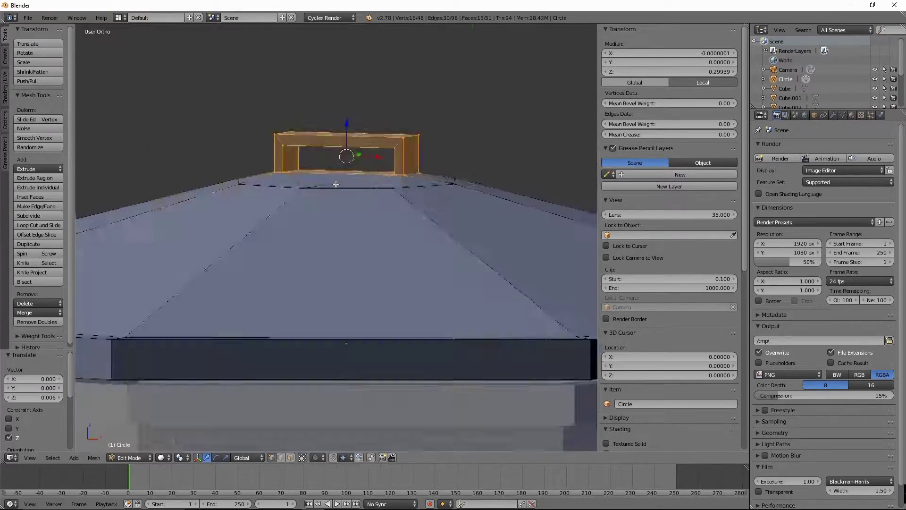
scroll(628, 304, down, 5)
key(a)
click(625, 304)
click(94, 457)
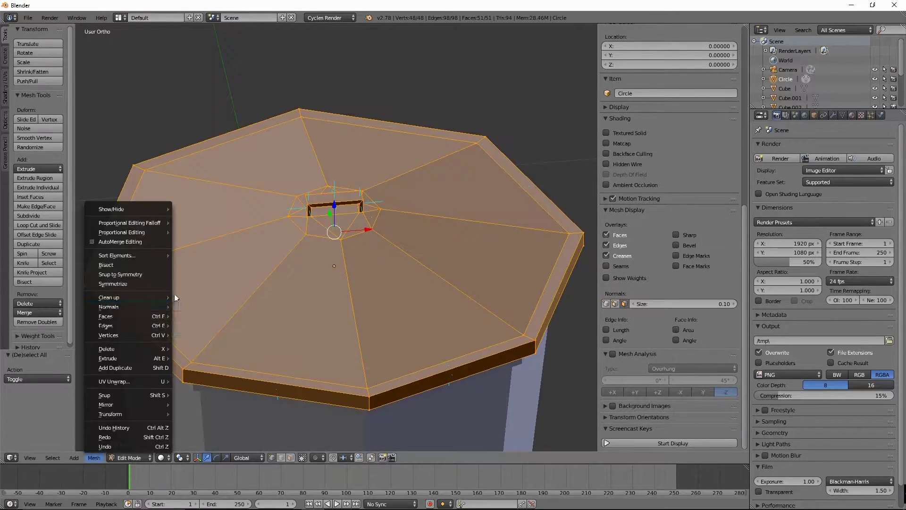
Make the lid's normals point consistently outward, hide the normals, and raise the lid along Z.
click(174, 294)
middle_drag(330, 236, 330, 189)
click(625, 304)
key(g)
key(z)
key(z)
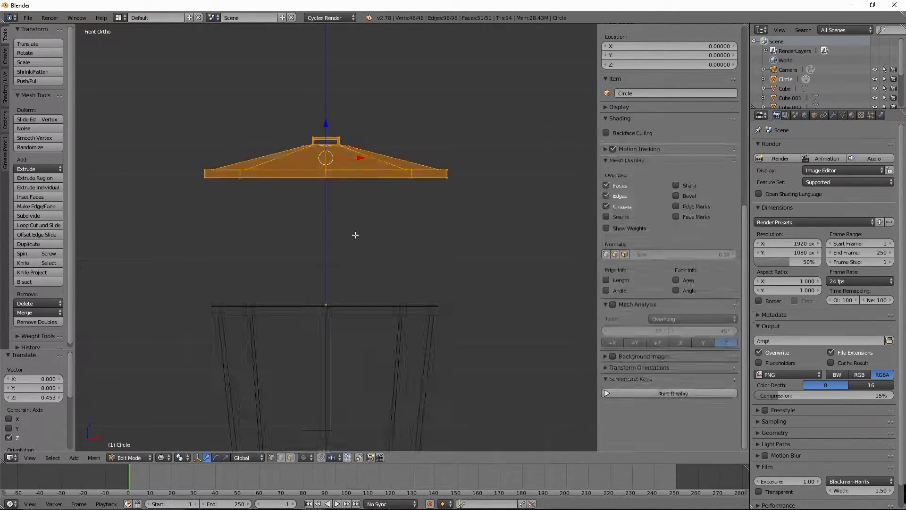
scroll(331, 236, up, 3)
key(KP_7)
Extrude the lid's outer edge ring, scale it to 0.924, and fill it with a face.
key(e)
key(Escape)
key(s)
click(522, 299)
middle_drag(522, 299, 502, 227)
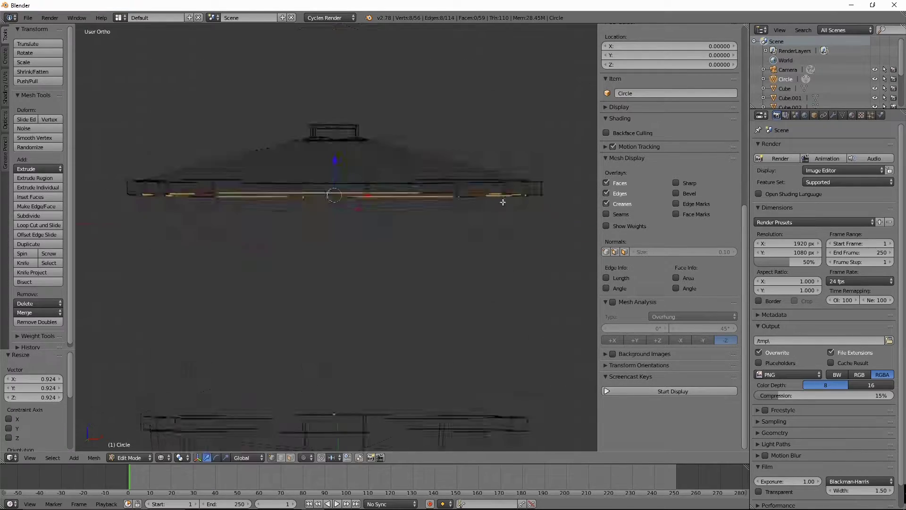
click(366, 196)
key(f)
key(a)
Brush-select the lid's vertices from the front view.
key(KP_1)
key(c)
drag(236, 188, 426, 203)
scroll(373, 297, down, 2)
key(z)
mouse_move(348, 269)
middle_down()
mouse_move(321, 198)
mouse_move(366, 197)
mouse_move(352, 297)
middle_up()
key(Escape)
Widen the lid mesh by scaling it 1.347 along X and Y.
key(Tab)
key(KP_1)
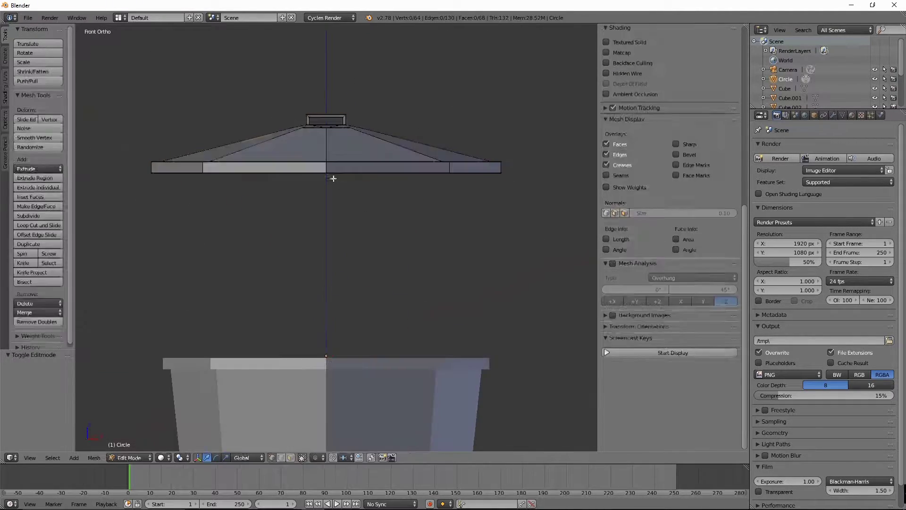
key(Tab)
scroll(331, 178, up, 3)
key(z)
key(c)
key(s)
click(435, 298)
key(Tab)
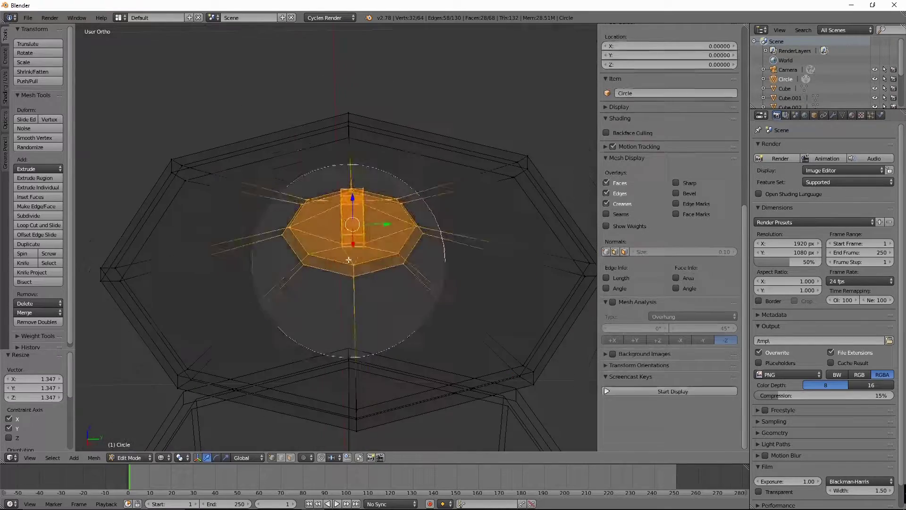
Lower the lid along Z so it sits snugly on the trash can body.
key(KP_1)
scroll(413, 314, down, 3)
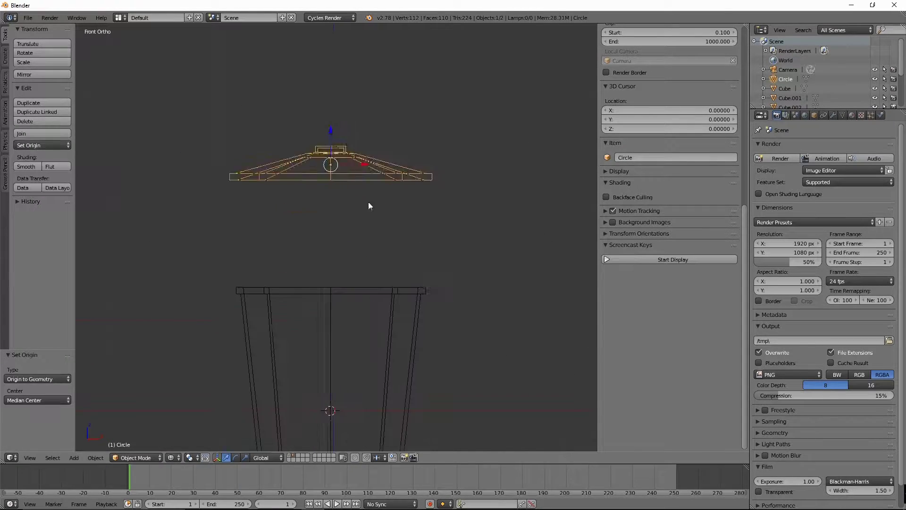
key(z)
key(g)
key(z)
click(443, 304)
middle_drag(444, 304, 359, 326)
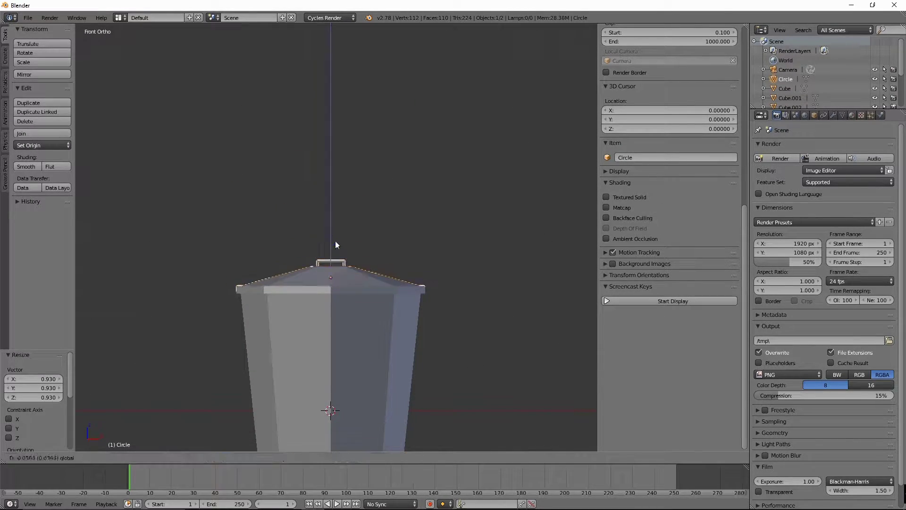
click(331, 250)
Orbit around the trash can to check the lid's fit from the front.
scroll(258, 256, up, 3)
scroll(199, 231, down, 4)
key(Tab)
key(a)
mouse_move(380, 282)
middle_down()
mouse_move(347, 382)
mouse_move(316, 257)
middle_up()
scroll(273, 333, up, 2)
mouse_move(273, 333)
middle_down()
mouse_move(347, 347)
mouse_move(345, 333)
mouse_move(290, 324)
mouse_move(356, 319)
middle_up()
scroll(344, 316, up, 3)
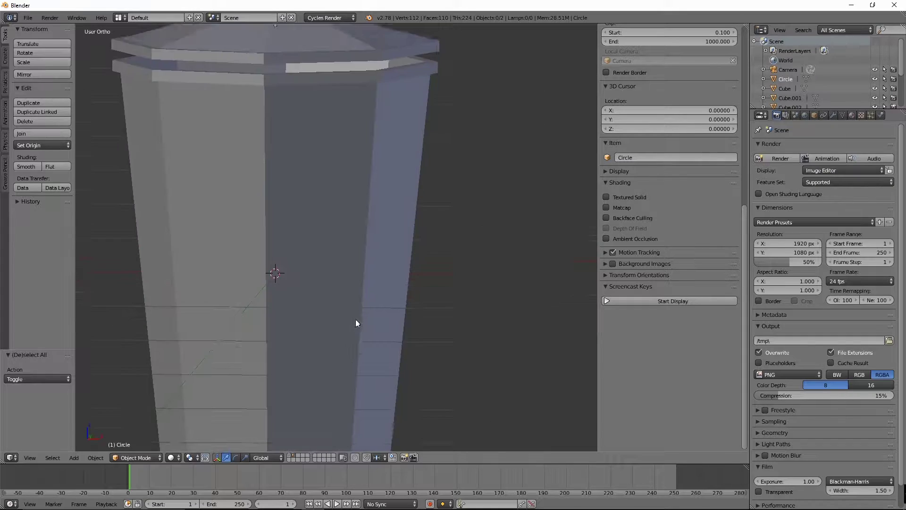
scroll(327, 321, down, 3)
key(KP_1)
key(Tab)
scroll(326, 321, up, 3)
Scale the body's bottom edge loop to 1.374 so the walls rise straight.
right_click(306, 391)
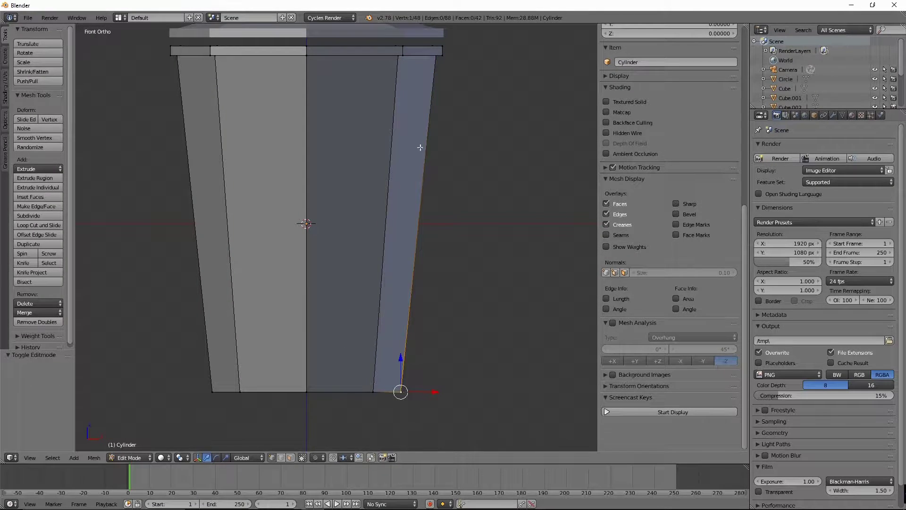
key(z)
alt+right_click(370, 393)
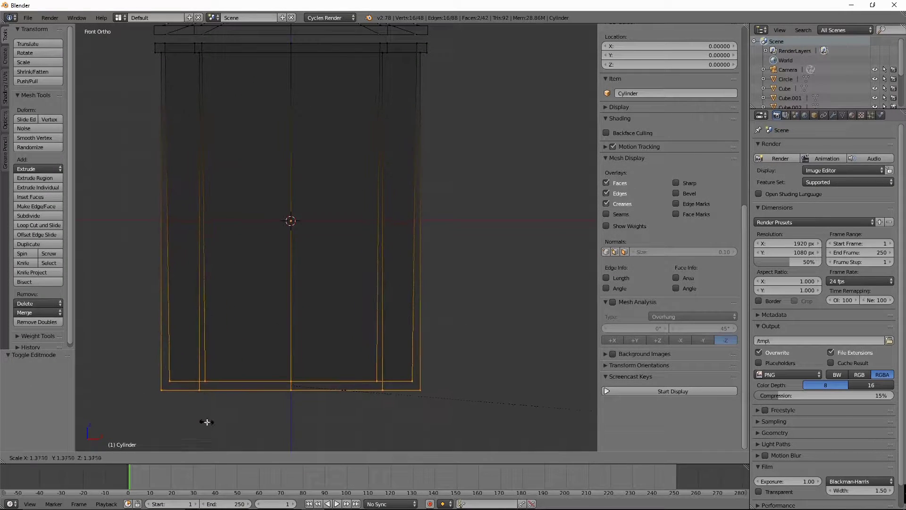
click(206, 421)
middle_drag(206, 422, 344, 303)
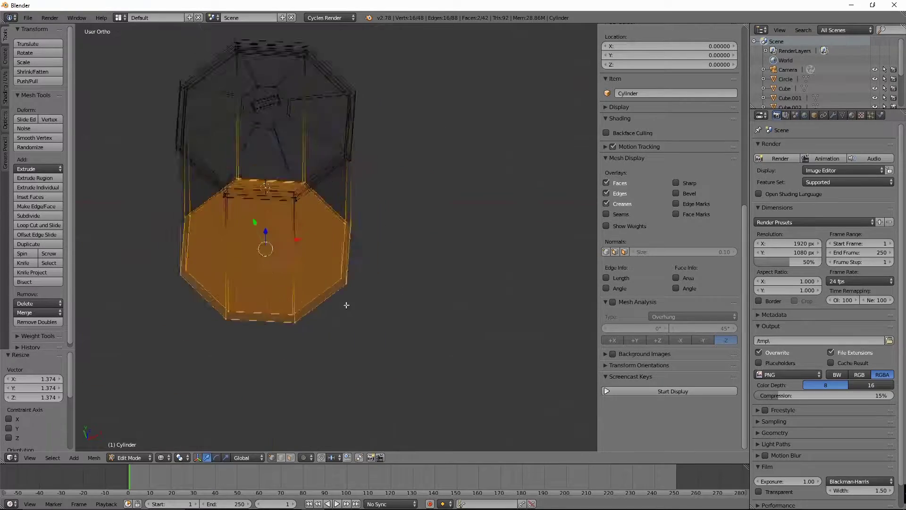
key(a)
key(KP_7)
scroll(368, 194, down, 2)
key(Tab)
Move the lid onto a separate scene layer.
key(2)
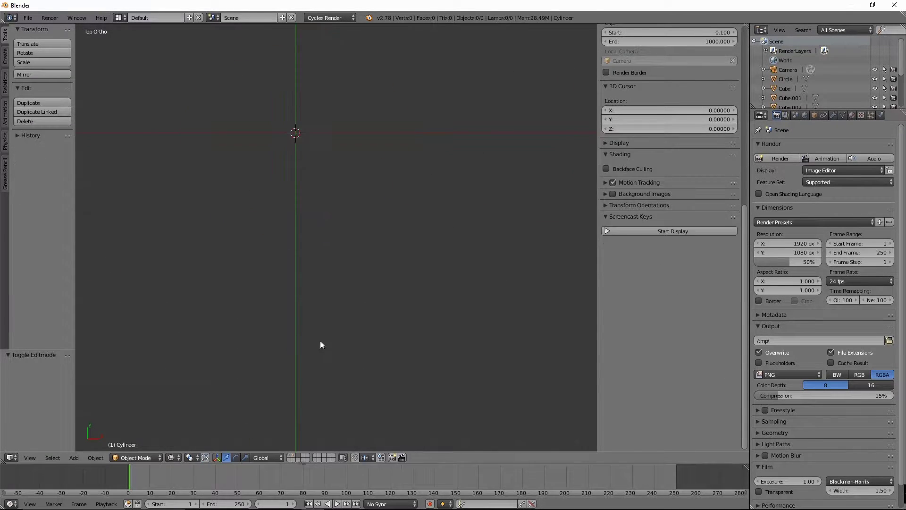
right_click(311, 187)
key(m)
click(383, 366)
key(Tab)
scroll(435, 284, up, 3)
key(Tab)
middle_drag(338, 248, 336, 198)
key(KP_7)
middle_drag(361, 297, 385, 354)
Select one side face of the cylinder body and undo an extrusion on it.
key(Tab)
key(KP_1)
scroll(386, 354, up, 3)
right_click(469, 129)
scroll(447, 353, up, 2)
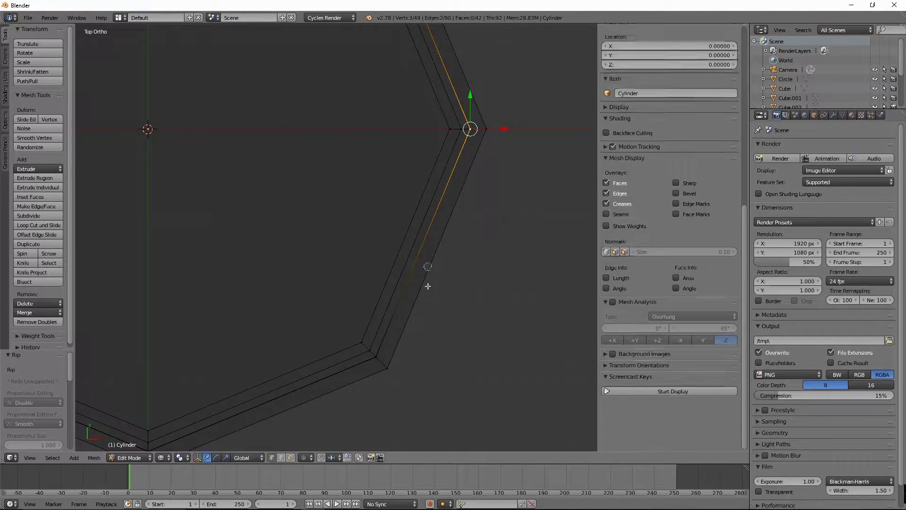
scroll(447, 353, down, 1)
middle_drag(447, 353, 401, 360)
key(ctrl+z)
Try extruding the side face into a smaller inset panel, then undo it.
middle_drag(474, 400, 361, 279)
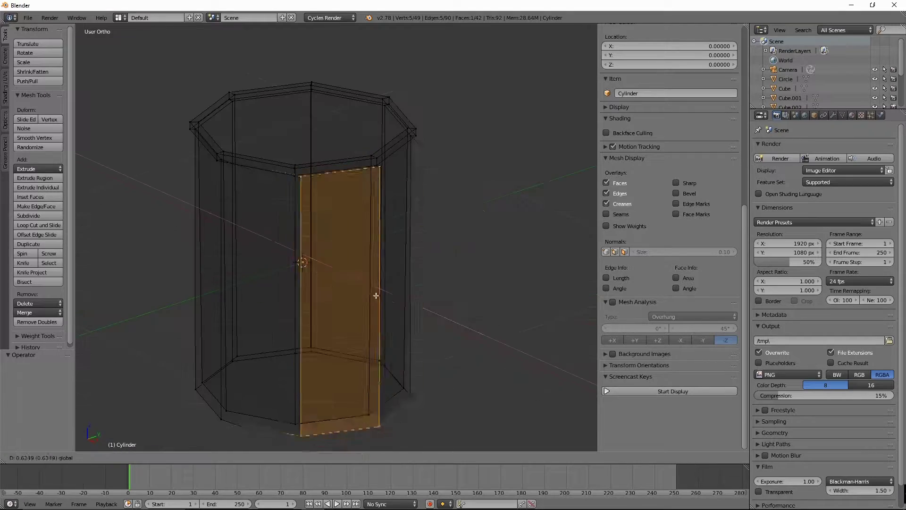
middle_drag(480, 340, 467, 360)
key(e)
key(s)
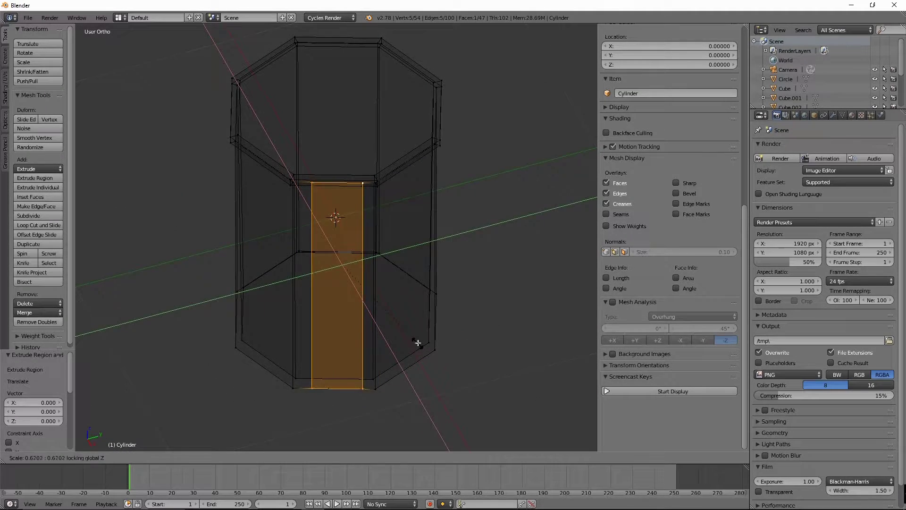
click(410, 330)
key(KP_7)
scroll(387, 262, up, 4)
key(ctrl+z)
mouse_move(378, 252)
middle_down()
mouse_move(435, 324)
mouse_move(385, 281)
mouse_move(359, 303)
mouse_move(362, 319)
middle_up()
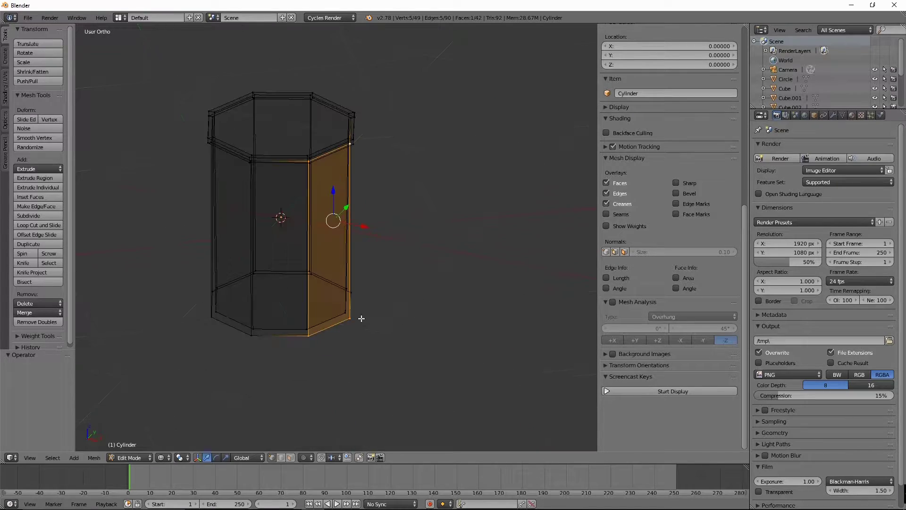
Rescale the body's bottom ring from the front view.
key(Tab)
key(Tab)
key(KP_1)
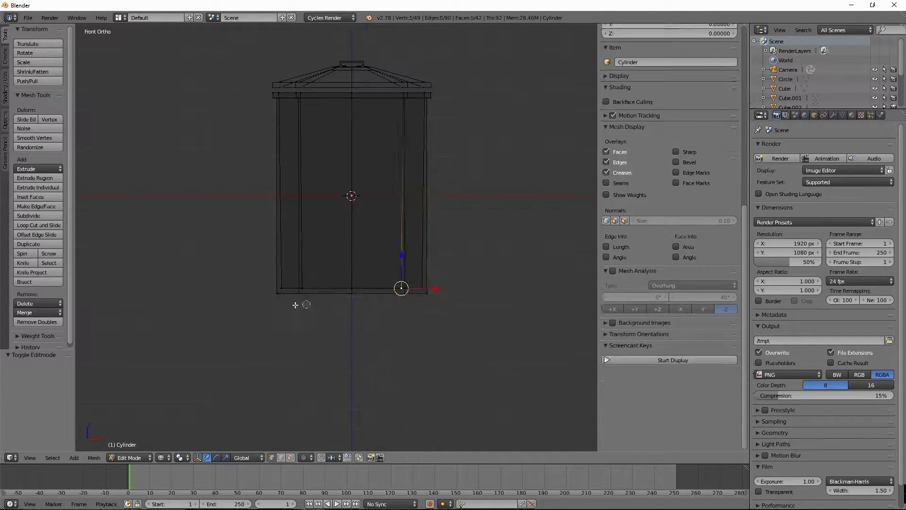
key(s)
click(464, 348)
key(Tab)
scroll(351, 196, up, 2)
Raise the lid along Z above the body and show every scene layer.
right_click(332, 89)
key(g)
key(z)
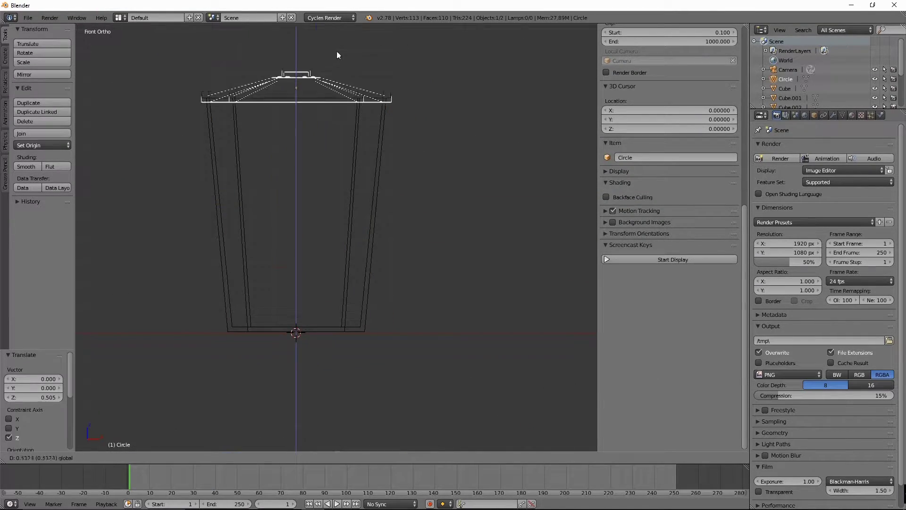
click(406, 214)
key(grave)
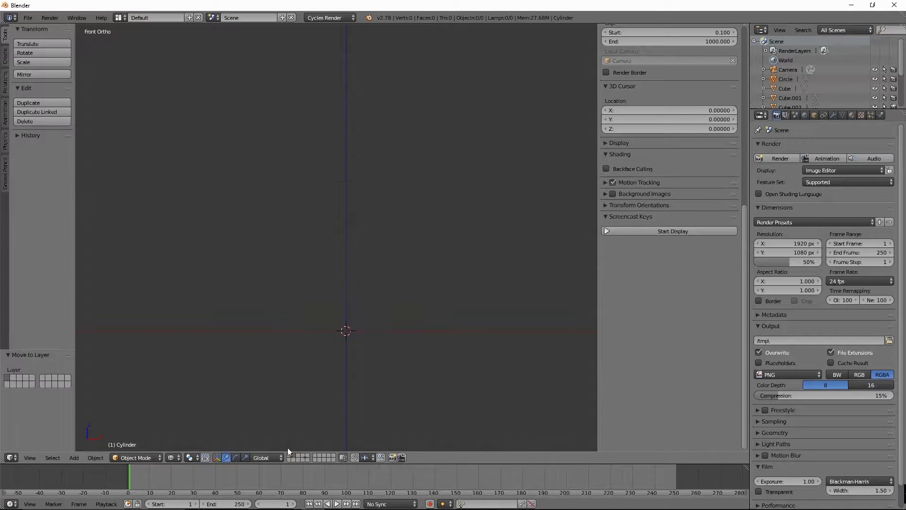
Switch the render engine to Blender Render.
scroll(248, 222, down, 3)
mouse_move(248, 222)
middle_down()
mouse_move(355, 258)
mouse_move(336, 293)
middle_up()
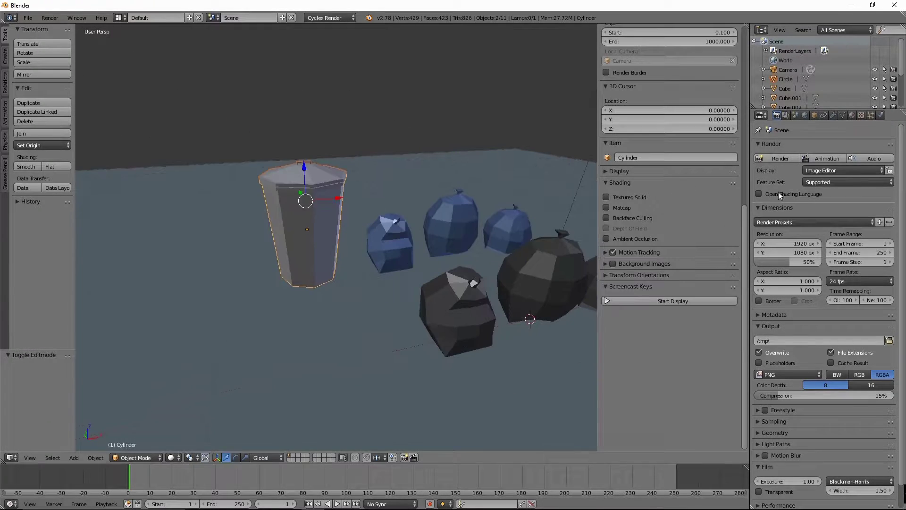
click(852, 115)
Replace the trash can's material slot with a new non-node material named Trash_Can.
click(760, 178)
click(803, 189)
click(897, 156)
click(769, 178)
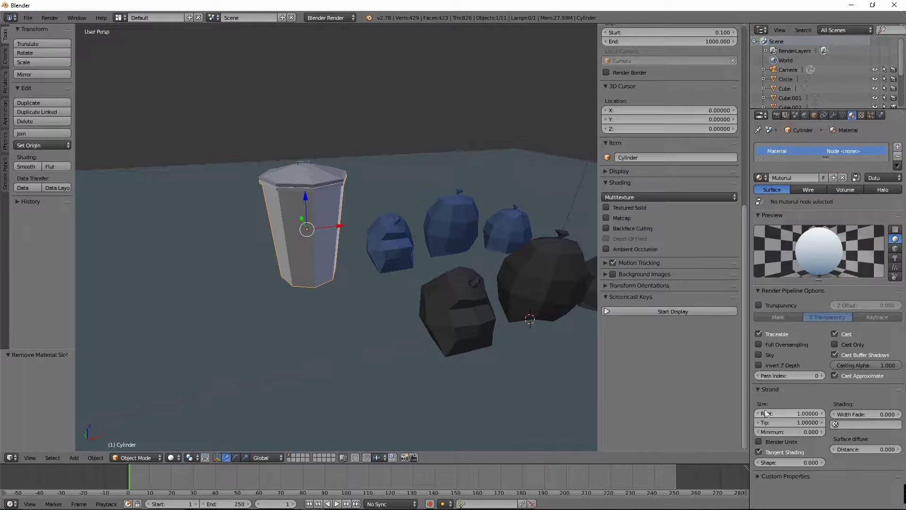
click(834, 151)
click(834, 208)
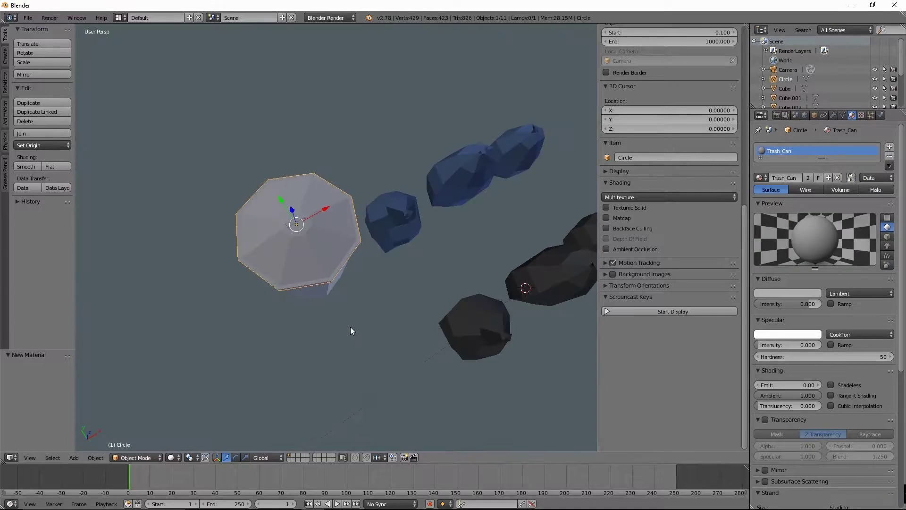
Duplicate the lid onto its own empty layer and view it from the top in edit mode.
middle_drag(350, 326, 307, 222)
key(shift+d)
key(Escape)
key(m)
click(422, 375)
key(KP_1)
key(2)
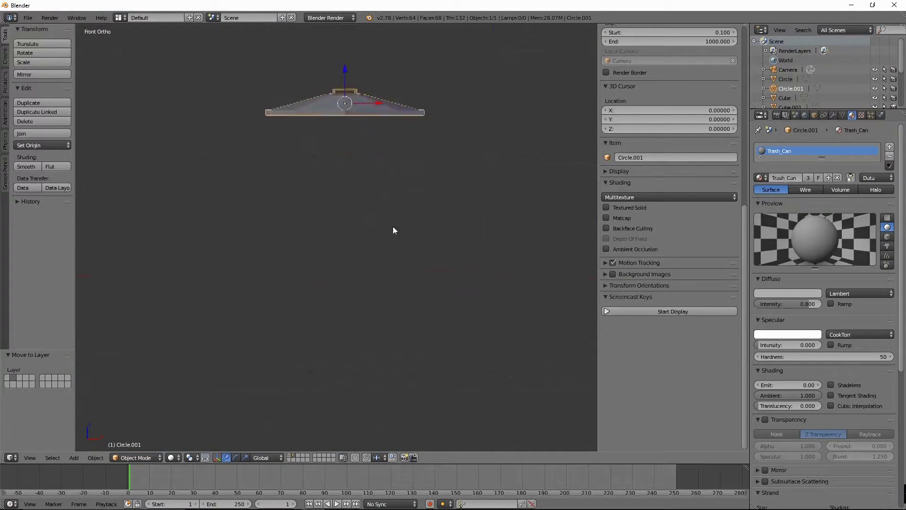
key(Tab)
key(KP_7)
Extrude the top-right and front wedge faces of the lid and shrink them to half size.
right_click(392, 161)
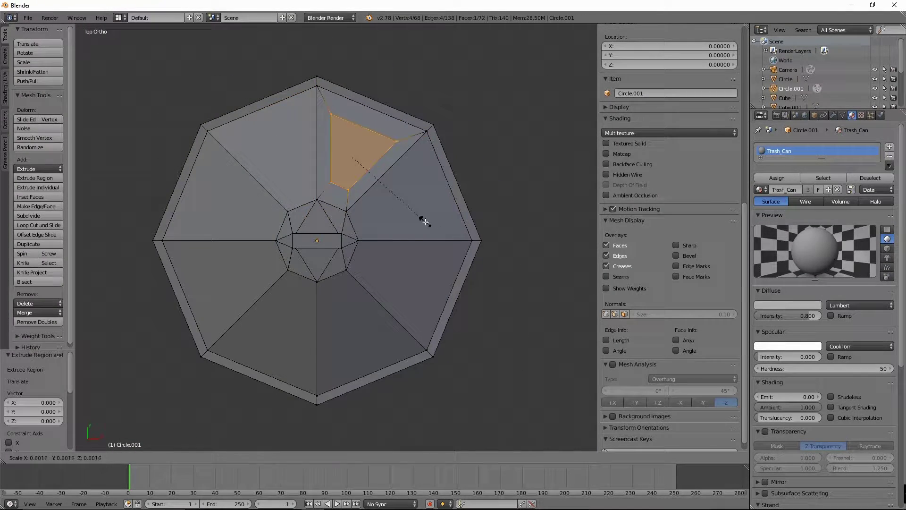
click(416, 215)
middle_drag(416, 215, 457, 259)
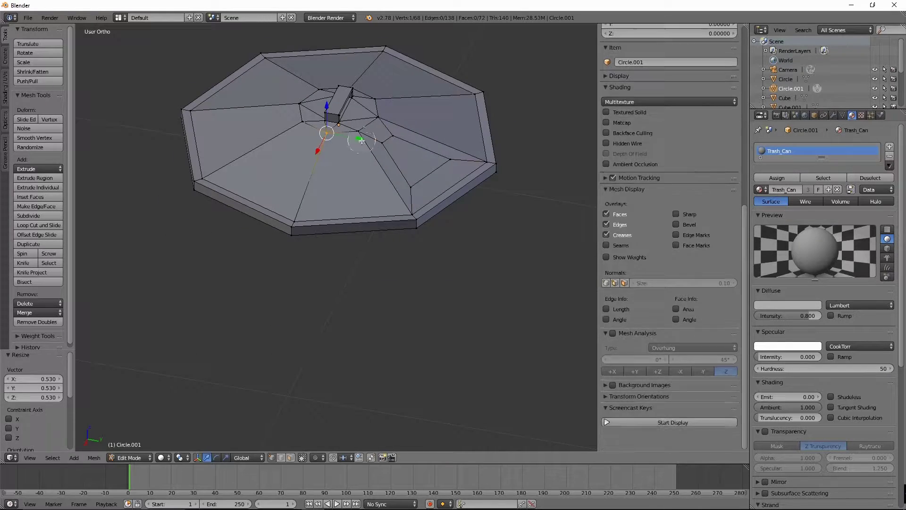
key(a)
key(c)
click(336, 165)
middle_drag(336, 166, 492, 302)
key(e)
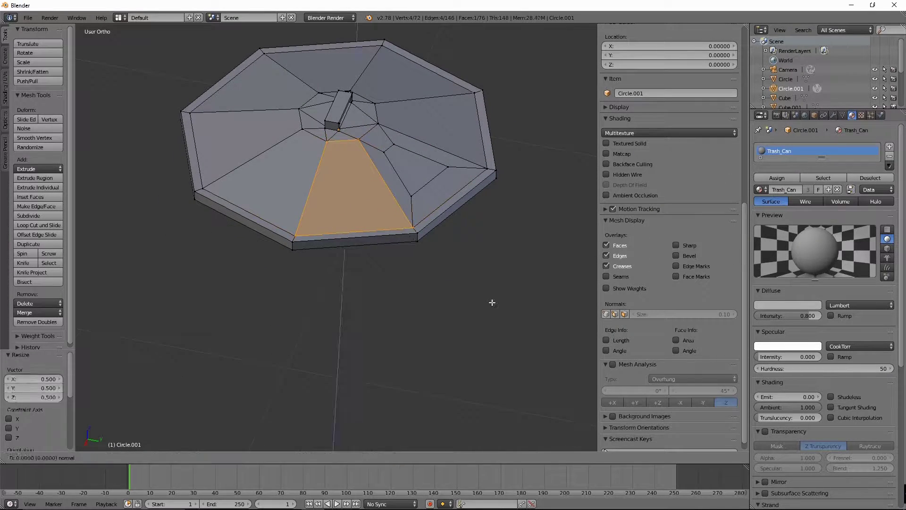
middle_drag(351, 192, 336, 299)
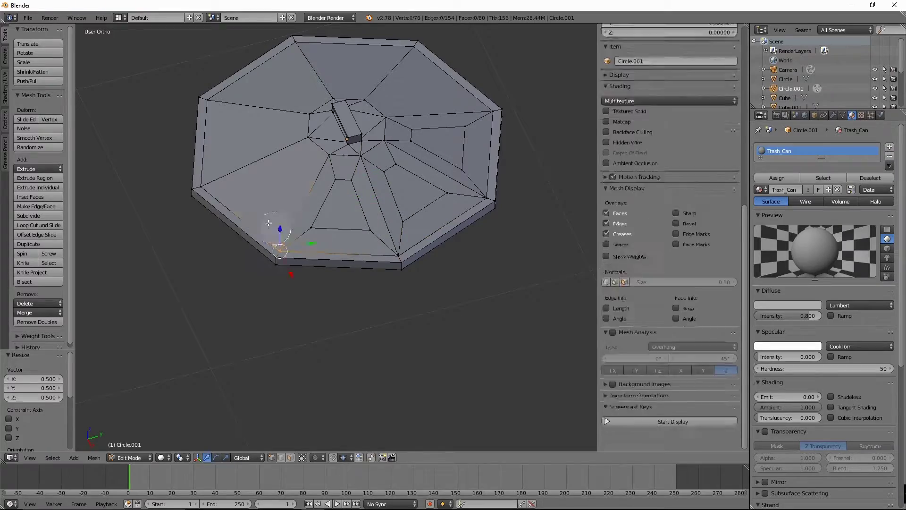
Extrude the left wedge faces and scale them to 0.5 to form more panels.
right_click(283, 236)
key(e)
key(Escape)
key(e)
click(233, 202)
middle_drag(233, 202, 415, 149)
text(.5)
key(Return)
Extrude the remaining wedge faces into panels and select the panel edges.
middle_drag(402, 295, 303, 257)
key(e)
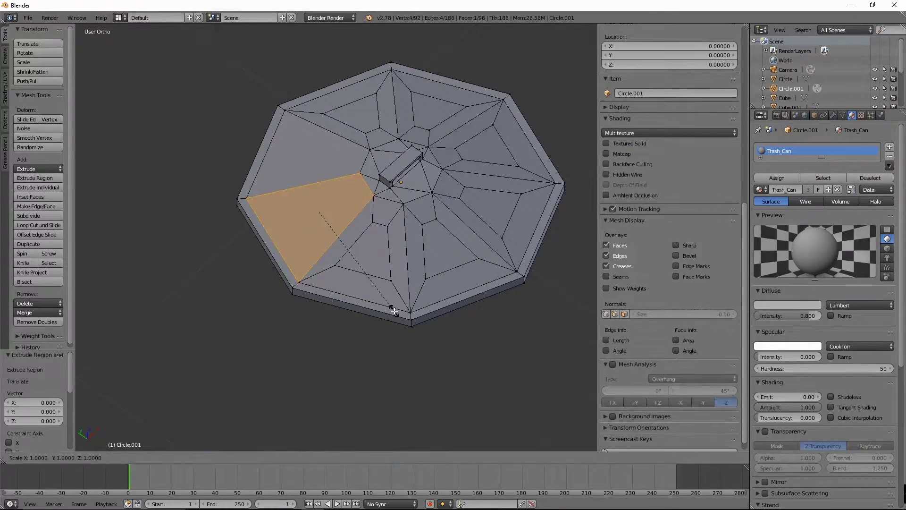
scroll(384, 313, up, 3)
right_click(412, 153)
scroll(402, 265, down, 3)
mouse_move(402, 265)
middle_down()
mouse_move(296, 258)
mouse_move(295, 103)
middle_up()
right_click(293, 235)
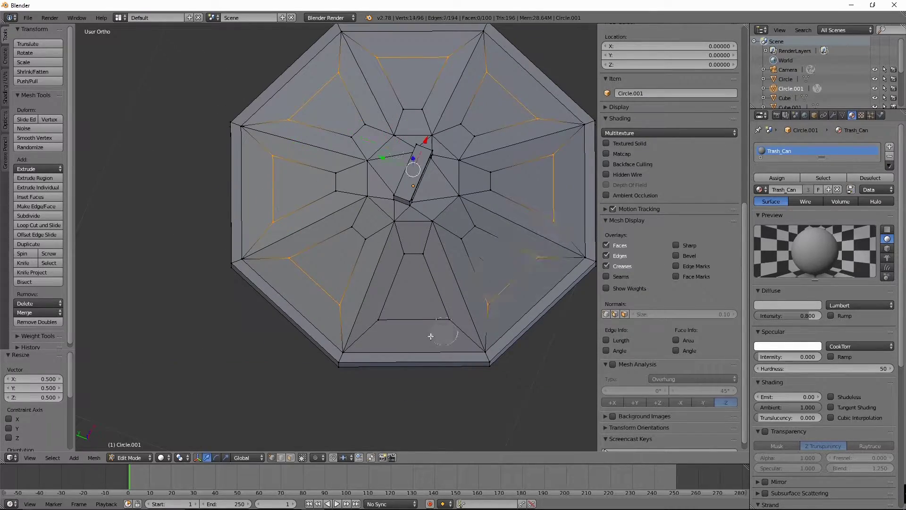
Slightly enlarge the panel edges in see-through view and select all eight recessed panel faces.
key(KP_1)
key(KP_7)
key(z)
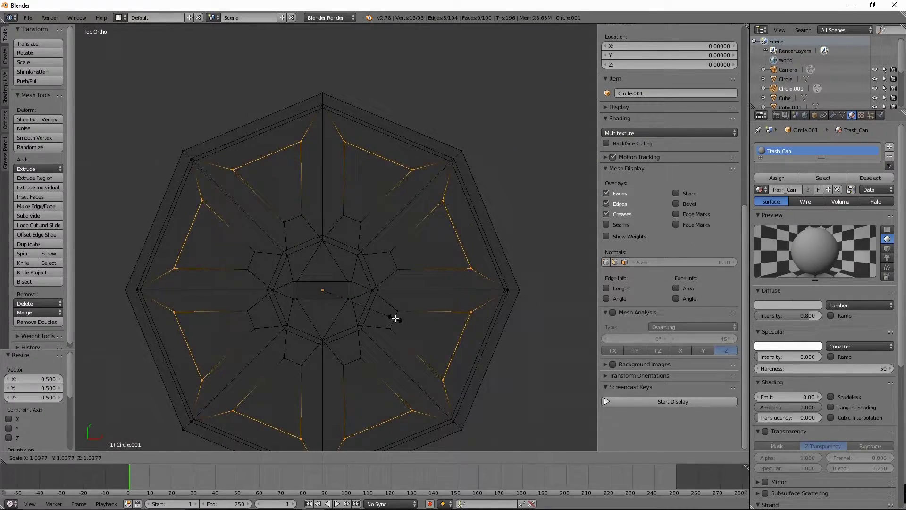
click(398, 320)
key(KP_1)
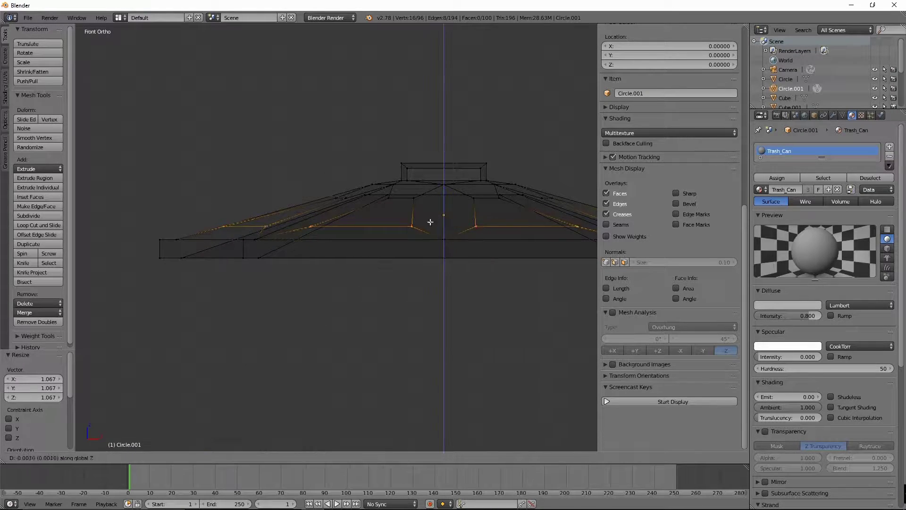
mouse_move(433, 226)
middle_down()
mouse_move(384, 309)
mouse_move(425, 264)
middle_up()
key(z)
Create a dark grey material named Dark_Can_Grey and assign it to the eight panels.
click(889, 146)
click(793, 189)
click(787, 327)
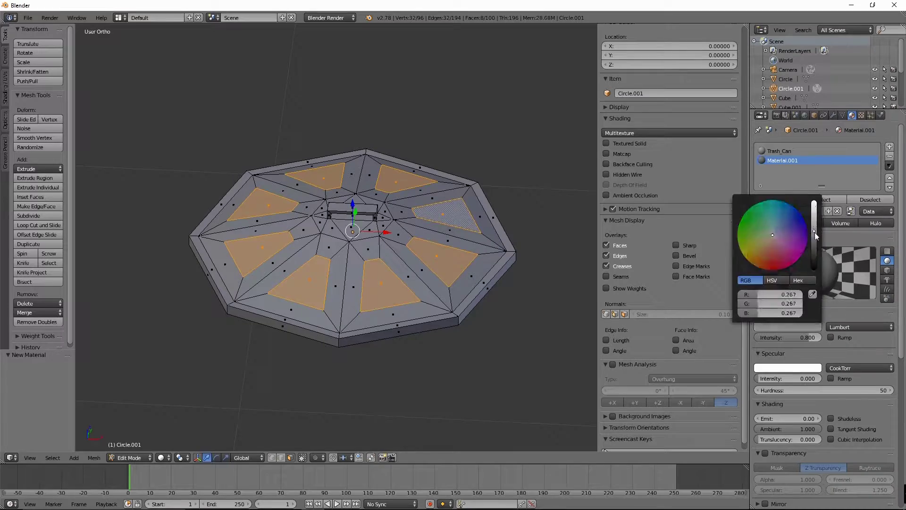
double_click(791, 211)
text(ey)
key(Return)
click(776, 199)
key(Tab)
scroll(372, 311, down, 5)
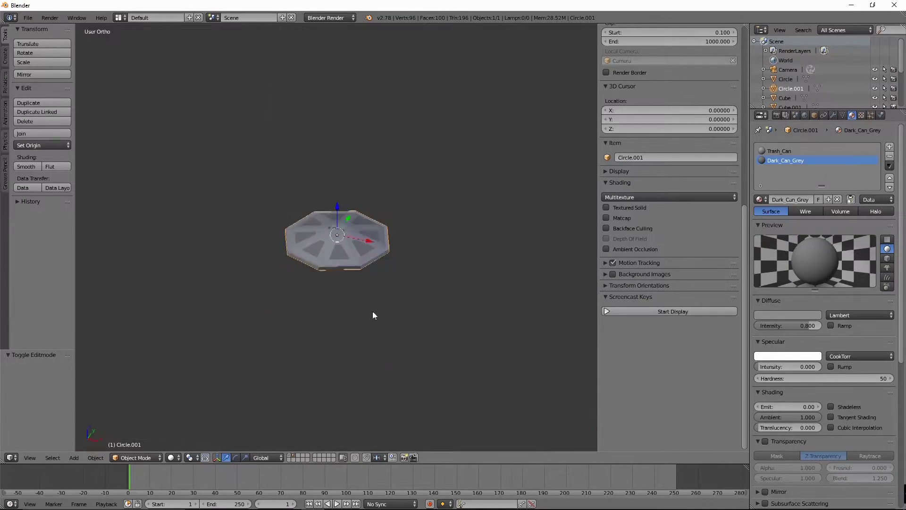
scroll(372, 311, up, 5)
scroll(359, 306, down, 6)
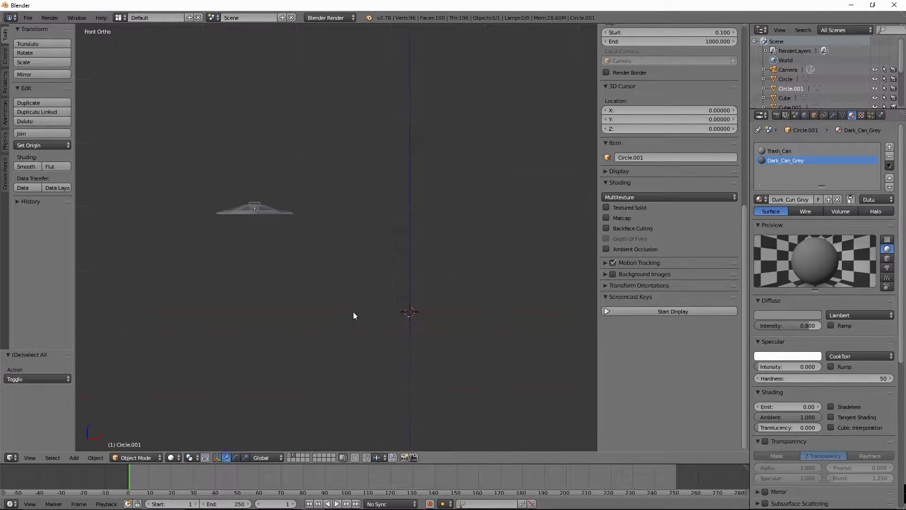
Add an eight-sided cylinder, shrink it and raise it to sit on the ground.
key(shift+a)
click(368, 359)
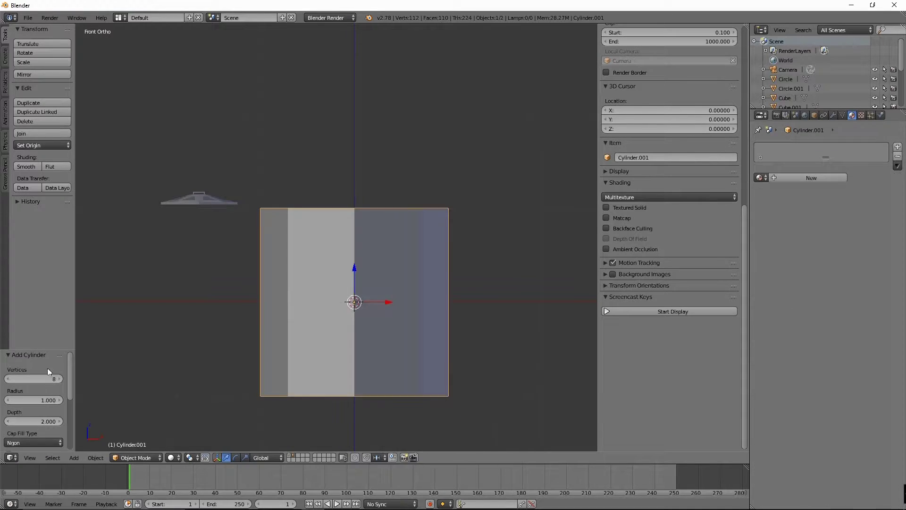
key(s)
click(402, 265)
key(g)
key(z)
click(364, 225)
middle_drag(364, 225, 396, 297)
Enter edit mode on the cylinder and extrude its front side face in place.
key(KP_7)
scroll(367, 240, up, 3)
key(Tab)
mouse_move(345, 355)
middle_down()
mouse_move(382, 298)
mouse_move(316, 196)
middle_up()
right_click(315, 196)
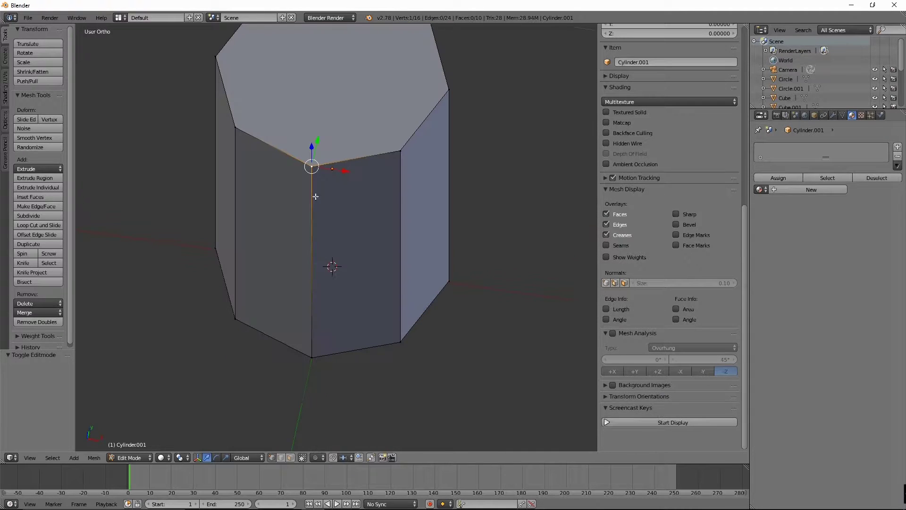
mouse_move(405, 272)
middle_down()
mouse_move(398, 252)
mouse_move(360, 258)
middle_up()
right_click(361, 259)
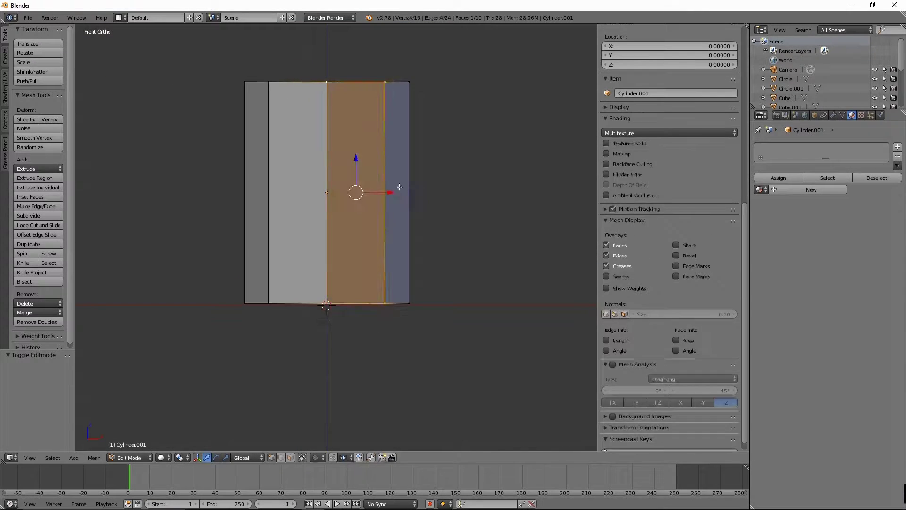
mouse_move(399, 188)
middle_down()
mouse_move(347, 289)
mouse_move(497, 309)
mouse_move(410, 303)
mouse_move(386, 355)
mouse_move(416, 342)
middle_up()
right_click(347, 289)
click(444, 282)
mouse_move(444, 282)
middle_down()
mouse_move(368, 269)
mouse_move(390, 287)
middle_up()
Shrink the front side face into a panel and stretch it vertically to 2.8.
key(s)
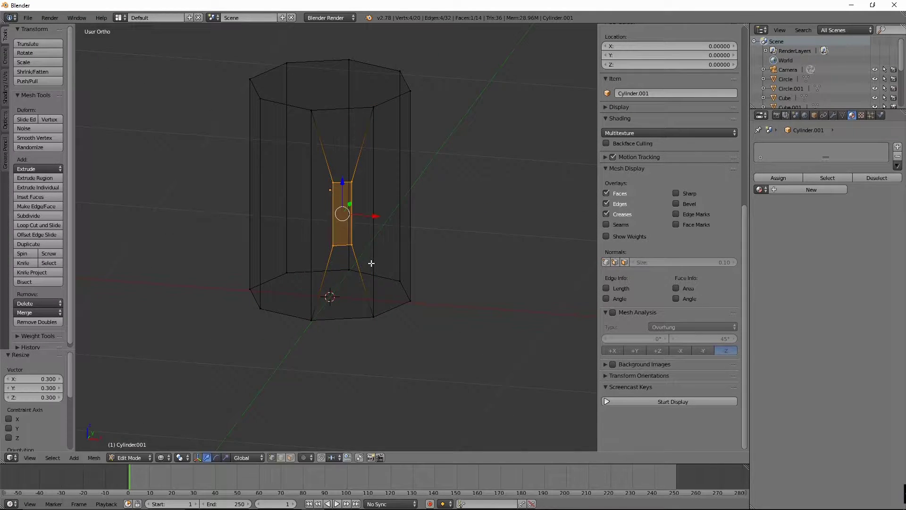
click(371, 263)
key(e)
key(Escape)
key(KP_7)
key(KP_3)
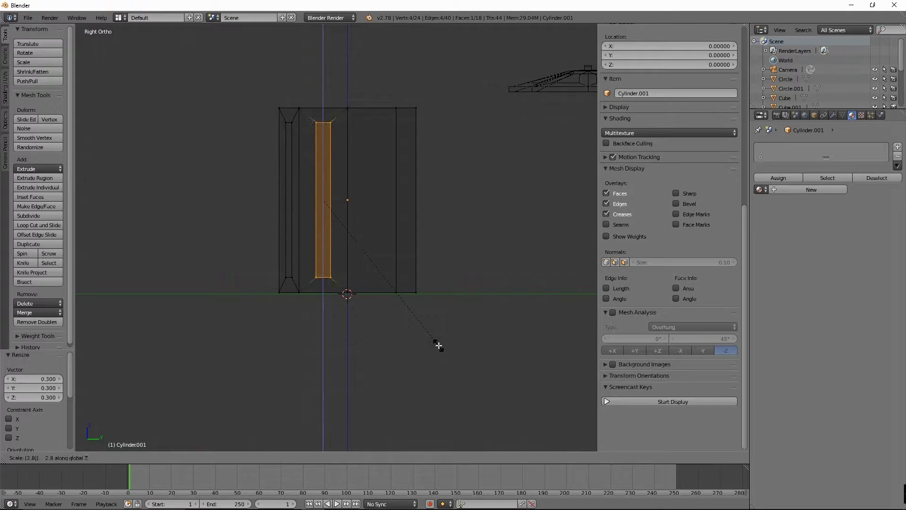
click(438, 346)
middle_drag(364, 299, 387, 125)
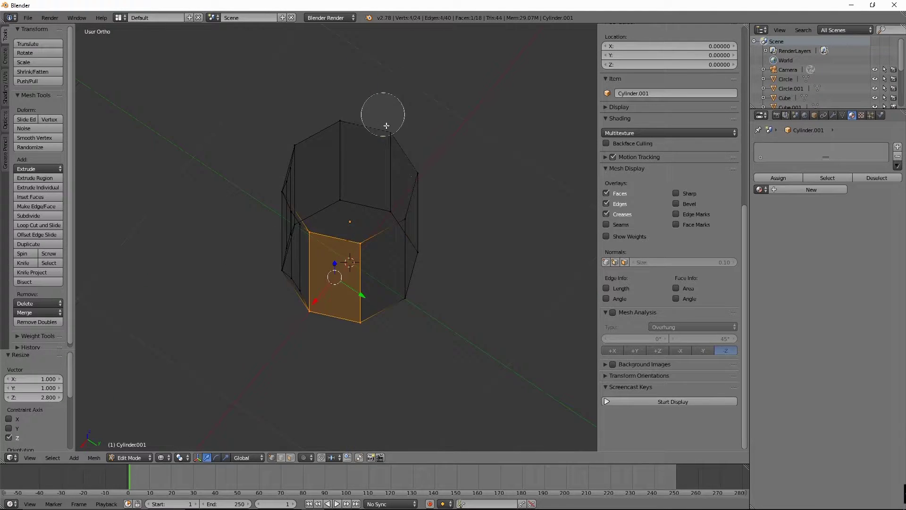
Repeat the extruded, stretched panel on each remaining side of the octagon.
click(485, 346)
key(e)
key(Escape)
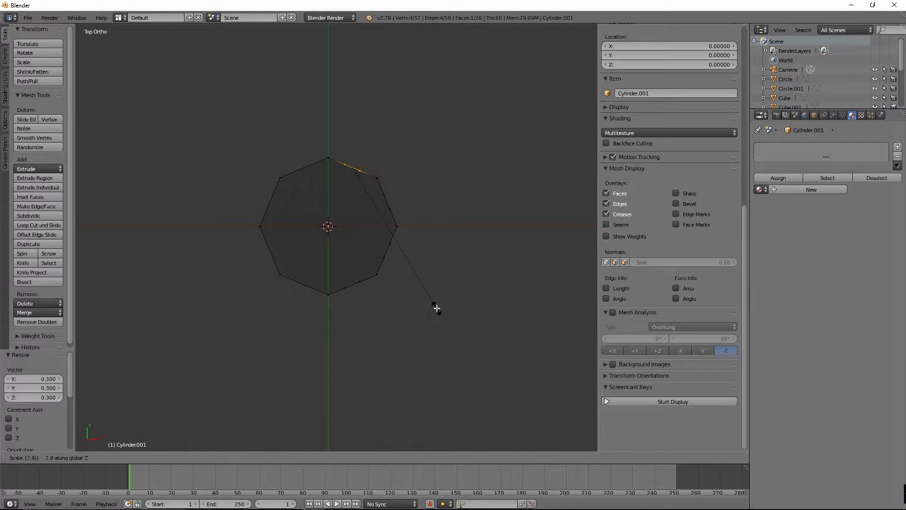
click(437, 309)
key(e)
key(Escape)
click(413, 302)
key(e)
key(Escape)
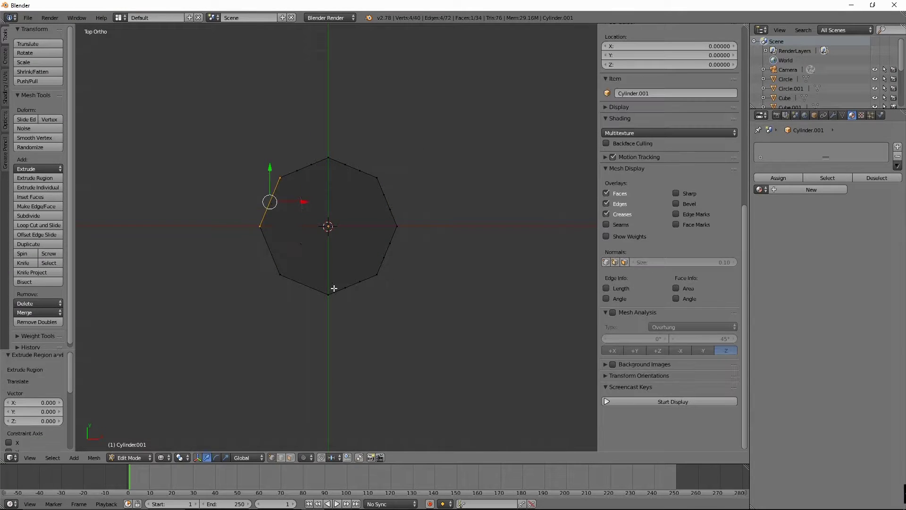
click(391, 341)
key(e)
key(Escape)
key(Return)
mouse_move(409, 385)
middle_down()
mouse_move(377, 273)
mouse_move(398, 309)
middle_up()
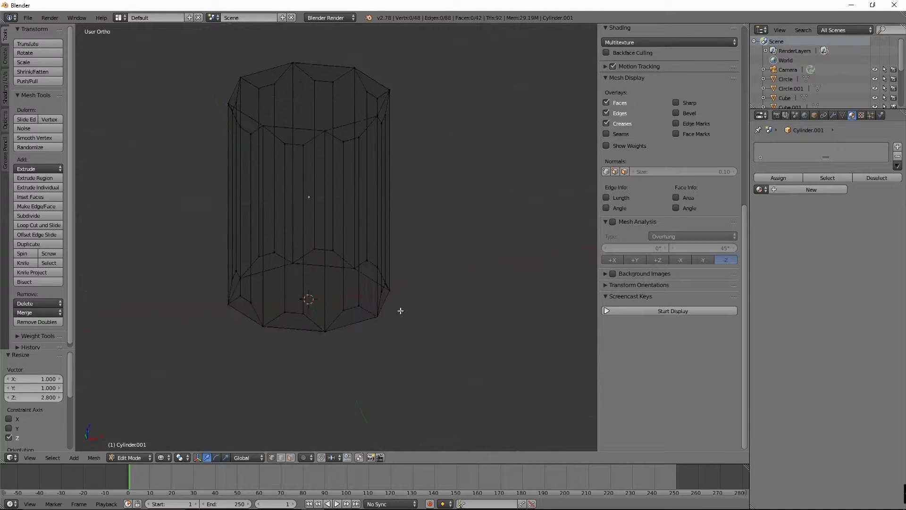
Narrow the bottom ring of the bin body and select the top edge ring.
key(KP_1)
key(c)
click(439, 381)
scroll(405, 70, up, 1)
drag(199, 100, 405, 71)
key(Escape)
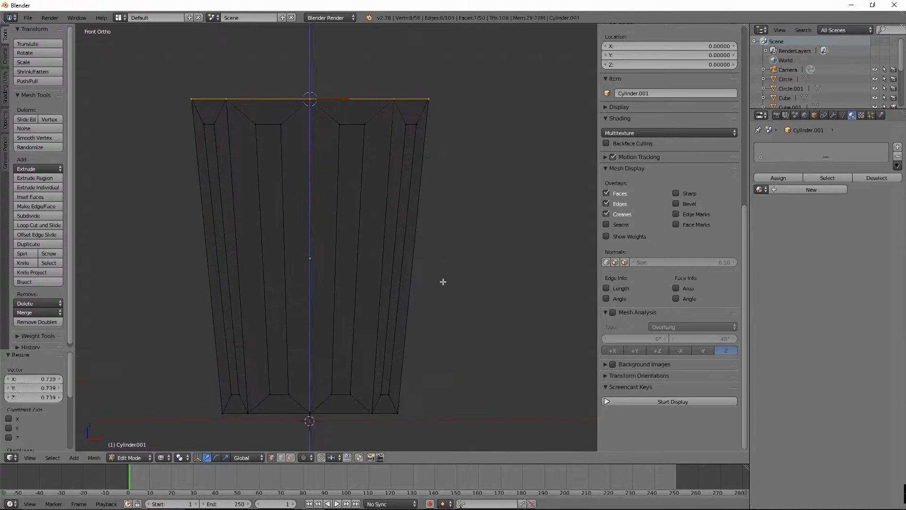
Extrude the top edge ring upward and flare it outward into a rim.
key(g)
key(z)
click(485, 237)
shift+middle_drag(485, 237, 500, 261)
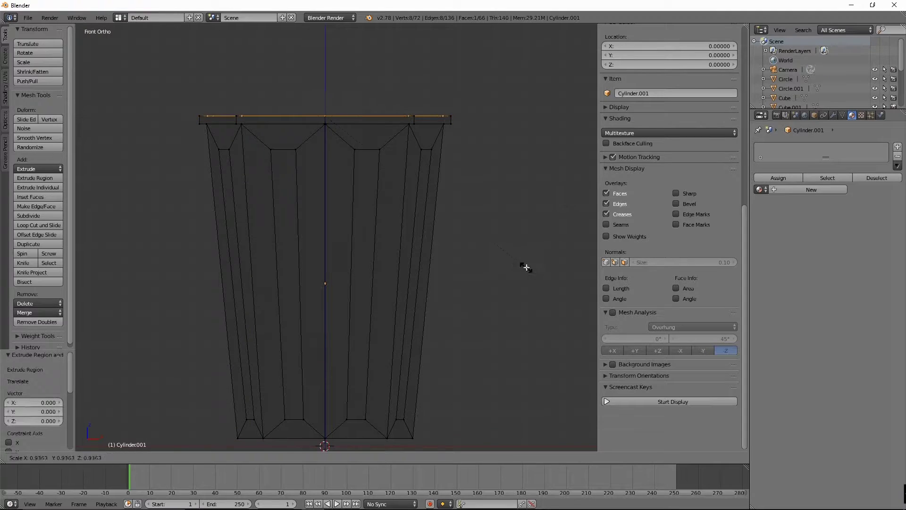
click(473, 350)
middle_drag(474, 350, 397, 273)
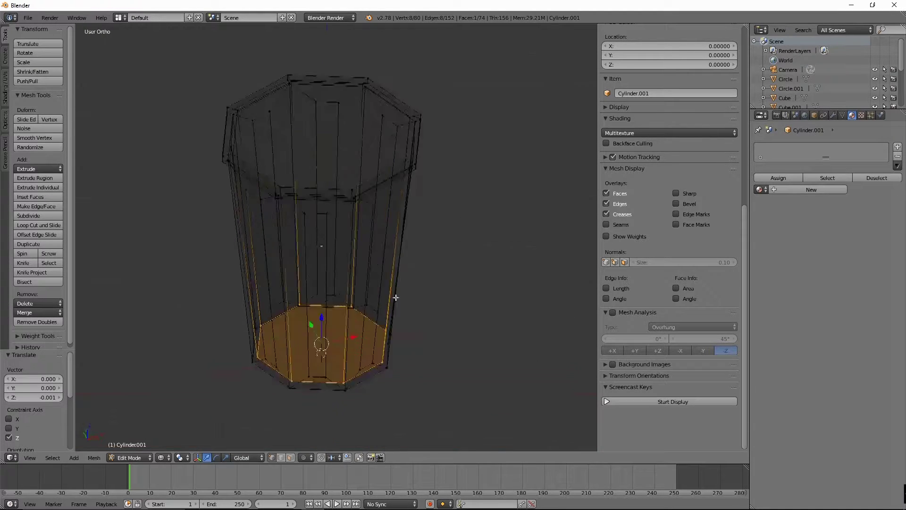
Lower the lid onto the bin body and reselect the body in solid view.
key(z)
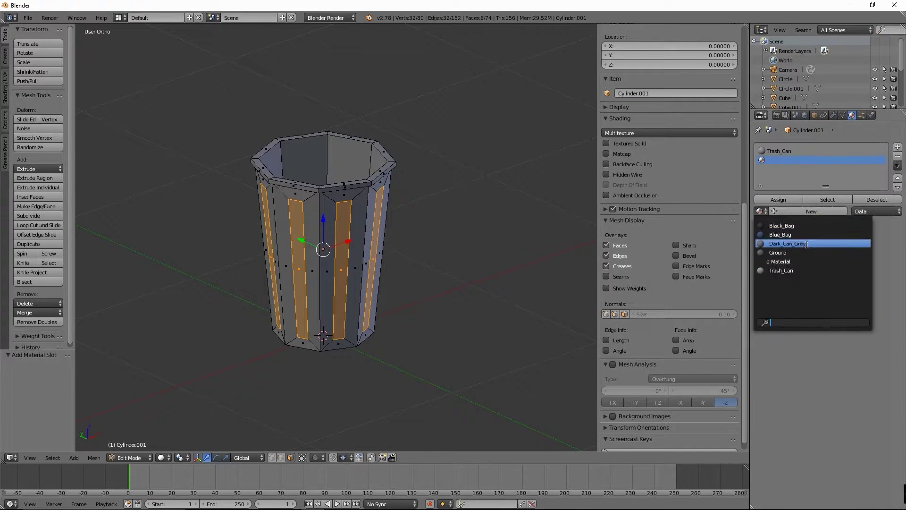
click(375, 183)
right_click(380, 236)
key(KP_Decimal)
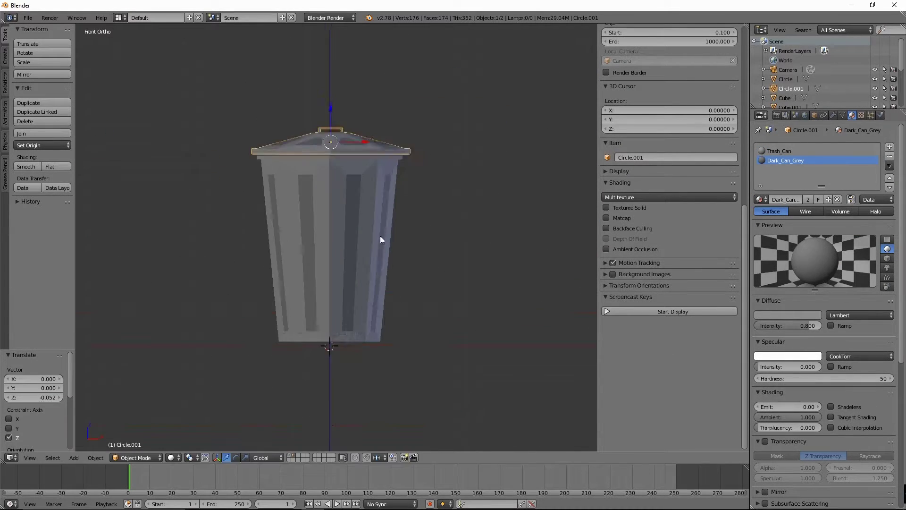
Slightly resize the bin body and move it vertically to meet the lid.
key(s)
click(427, 321)
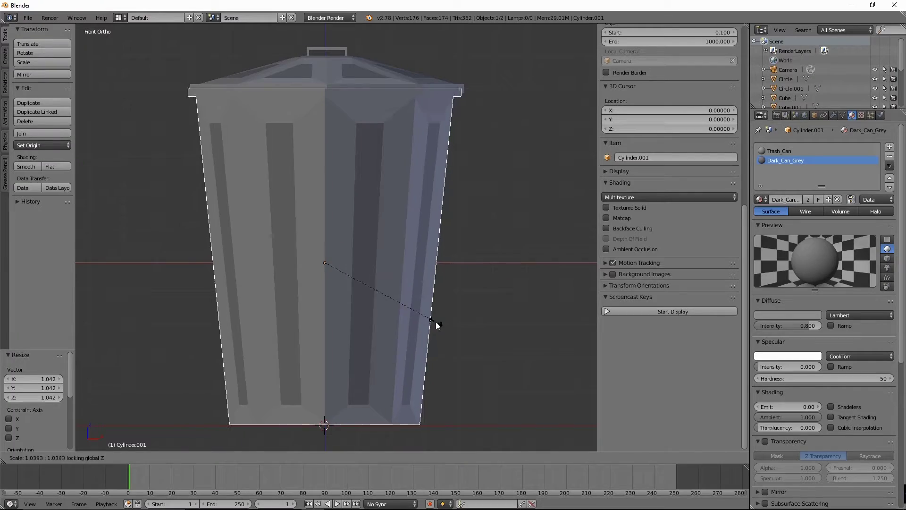
key(g)
key(z)
click(329, 233)
mouse_move(329, 234)
middle_down()
mouse_move(327, 146)
mouse_move(383, 304)
middle_up()
Centre the lid over the body along X in top view, then select both parts.
key(z)
key(KP_7)
key(g)
key(x)
click(352, 235)
middle_drag(352, 235, 416, 269)
key(KP_7)
key(Tab)
mouse_move(405, 316)
middle_down()
mouse_move(415, 273)
mouse_move(315, 274)
middle_up()
key(z)
key(Tab)
Send the bin to the scene's layer and slide it along Y beside the other bin.
key(m)
click(433, 345)
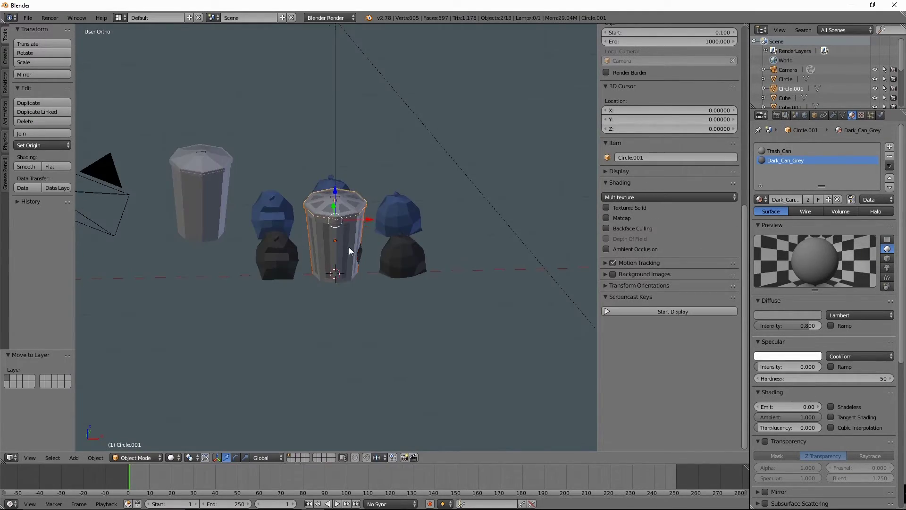
scroll(335, 236, up, 3)
middle_drag(334, 236, 123, 275)
key(g)
key(y)
click(332, 250)
middle_drag(333, 250, 439, 261)
Frame the scene through the camera and render it in Cycles.
key(KP_0)
key(shift+f)
click(330, 17)
click(330, 51)
key(F12)
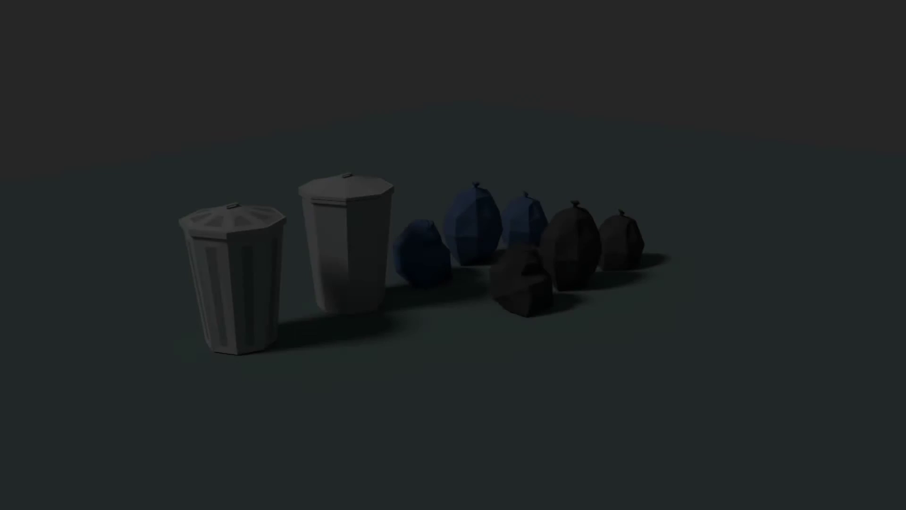